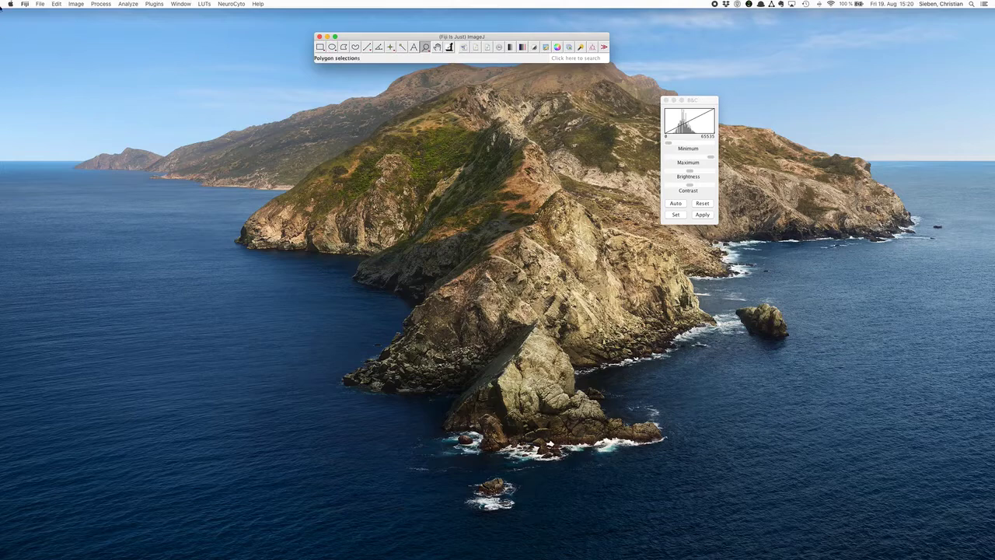
Open the recently used SVT_example_stack.tif and scroll through its frames, ending back on frame 1.
{"action": "left_click", "coordinate": [42, 3]}
{"action": "mouse_move", "coordinate": [57, 49]}
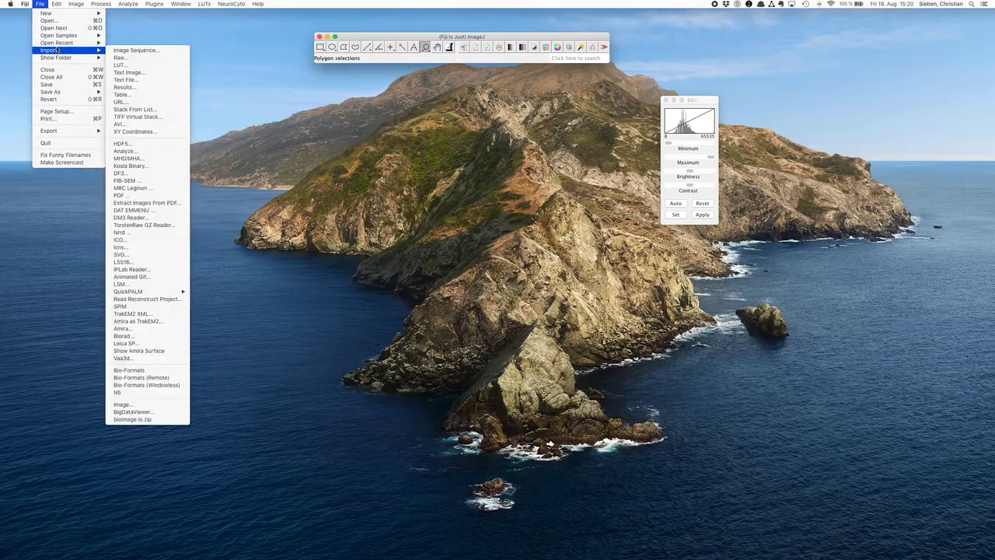
{"action": "left_click", "coordinate": [133, 38]}
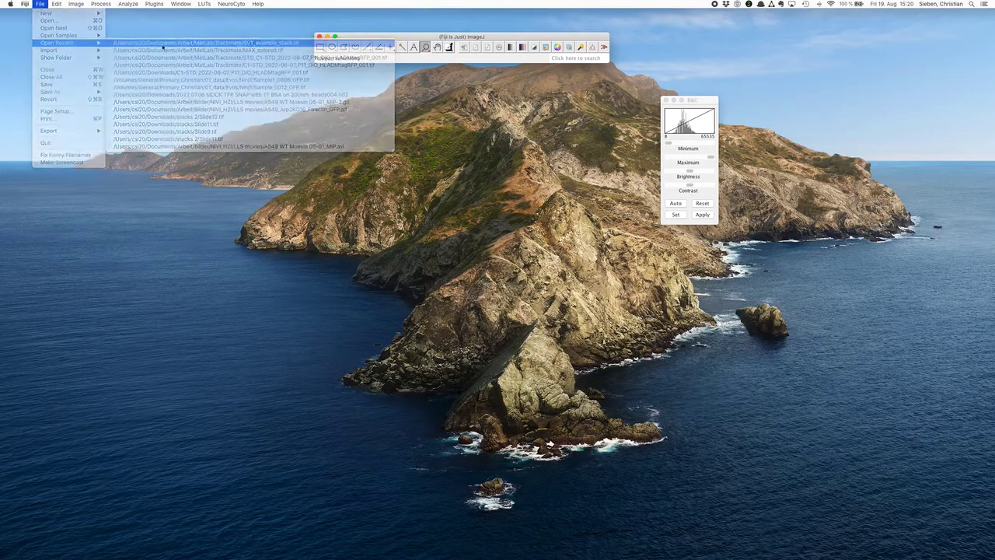
{"action": "left_click_drag", "start_coordinate": [181, 68], "coordinate": [453, 91]}
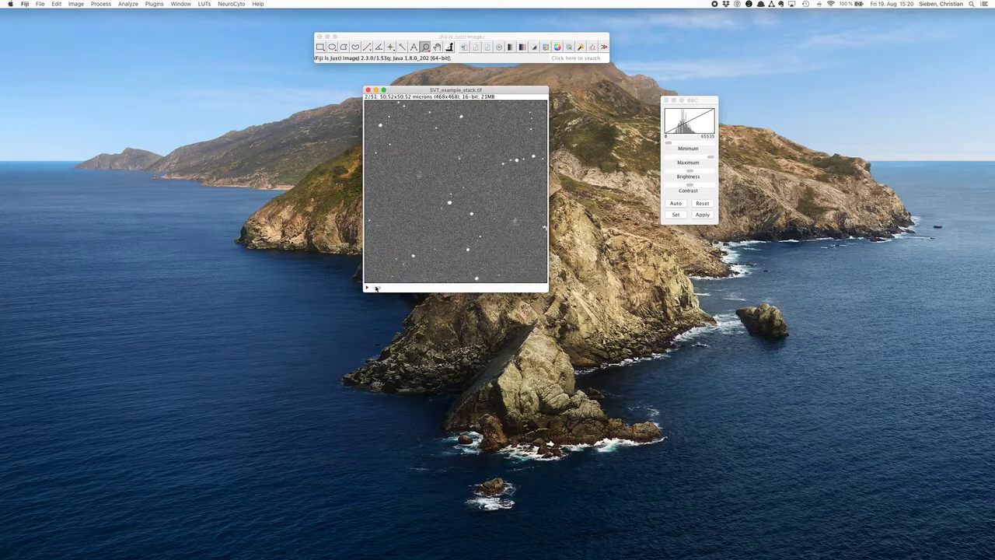
{"action": "mouse_move", "coordinate": [378, 288]}
{"action": "left_mouse_down"}
{"action": "mouse_move", "coordinate": [516, 286]}
{"action": "mouse_move", "coordinate": [380, 285]}
{"action": "left_mouse_up"}
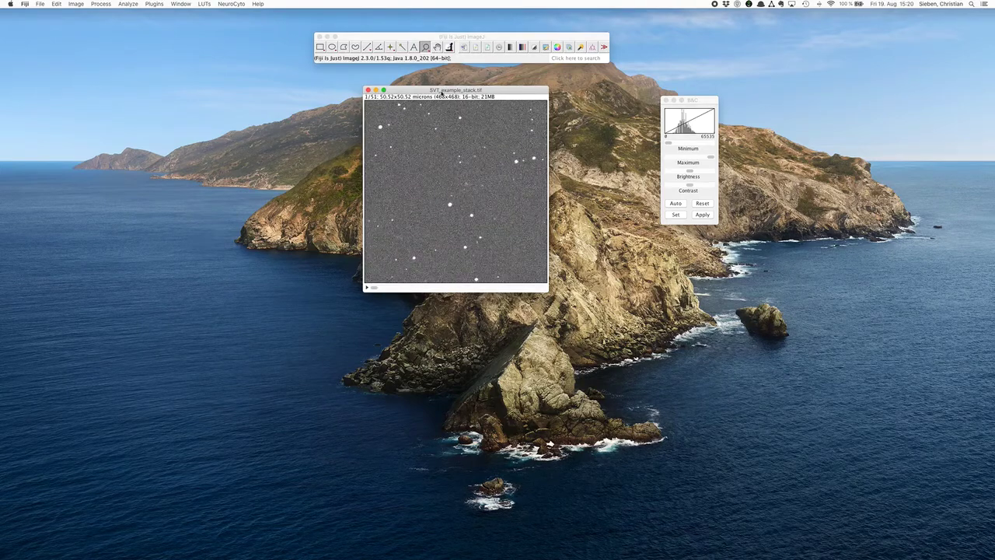
Arrange the image stack, the main toolbar window and the B&C window close together without overlap.
{"action": "left_click_drag", "start_coordinate": [474, 90], "coordinate": [485, 89]}
{"action": "left_click_drag", "start_coordinate": [690, 98], "coordinate": [664, 104]}
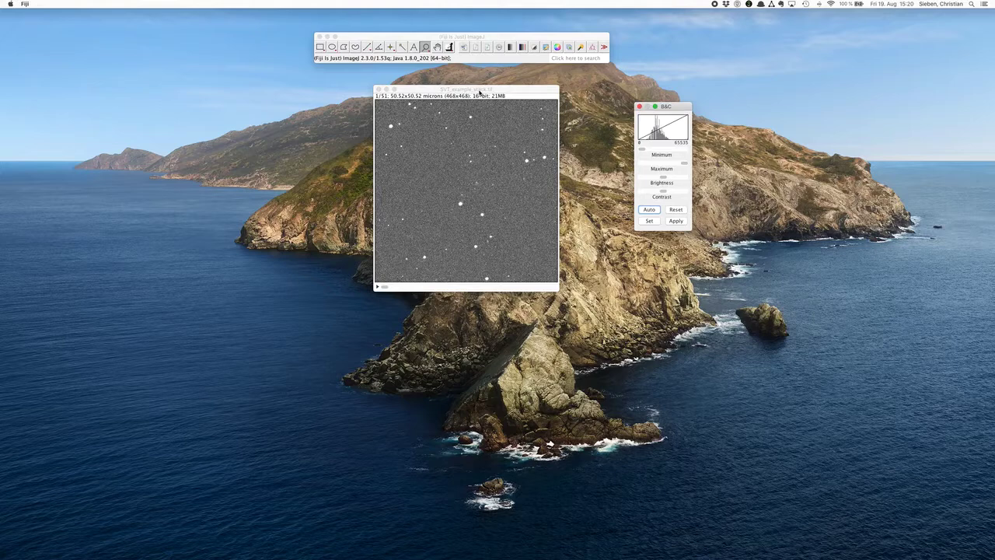
{"action": "left_click_drag", "start_coordinate": [479, 92], "coordinate": [474, 91]}
{"action": "left_click_drag", "start_coordinate": [442, 37], "coordinate": [436, 37]}
{"action": "left_click_drag", "start_coordinate": [445, 89], "coordinate": [444, 91]}
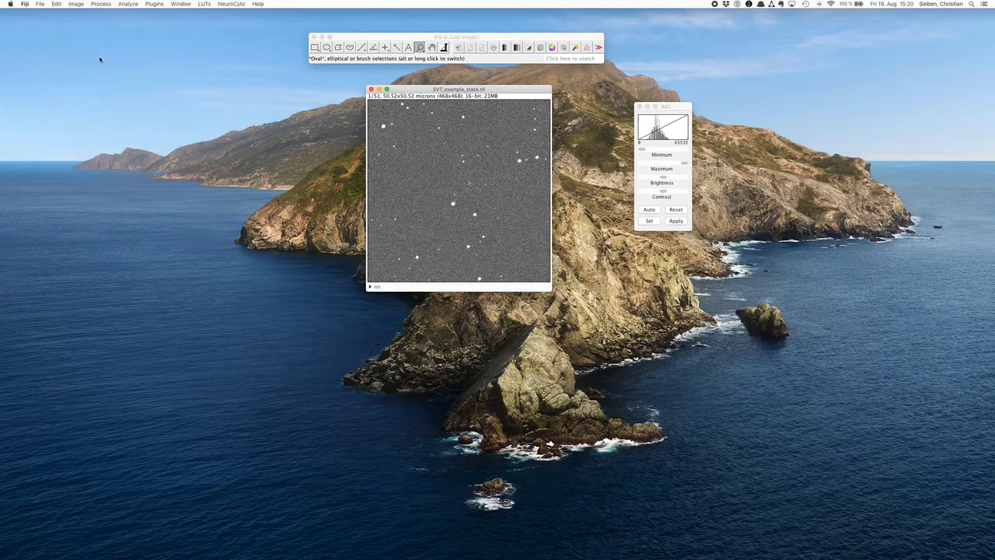
{"action": "left_click_drag", "start_coordinate": [405, 90], "coordinate": [403, 91]}
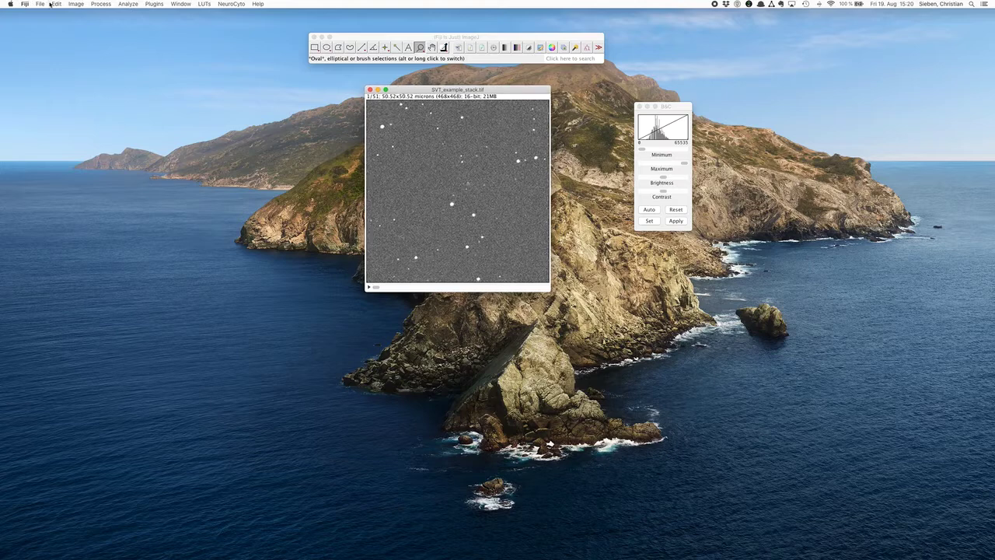
Create a Z projection of slices 1 to 51 of the stack using the Standard Deviation projection type.
{"action": "left_click", "coordinate": [75, 4]}
{"action": "left_click", "coordinate": [76, 3]}
{"action": "left_click", "coordinate": [75, 4]}
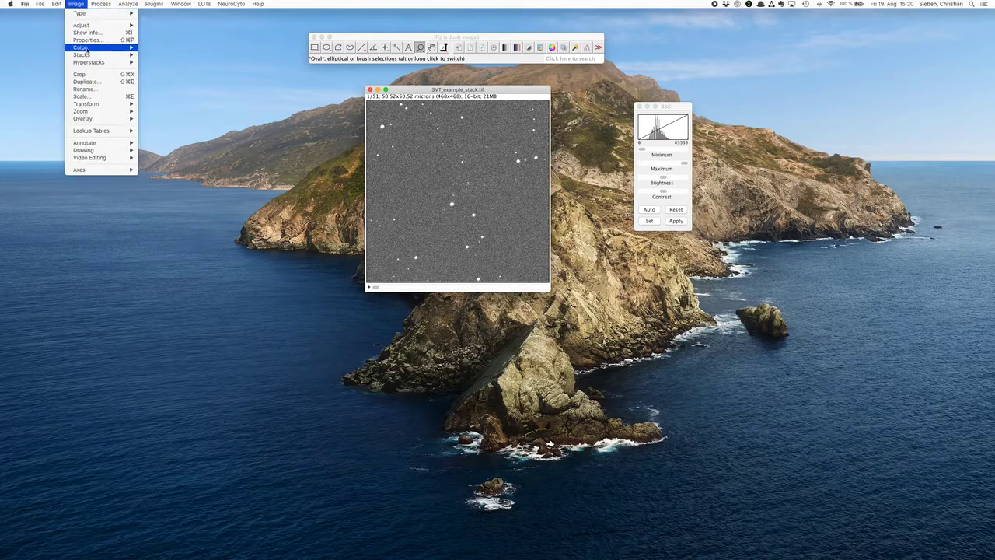
{"action": "mouse_move", "coordinate": [86, 55]}
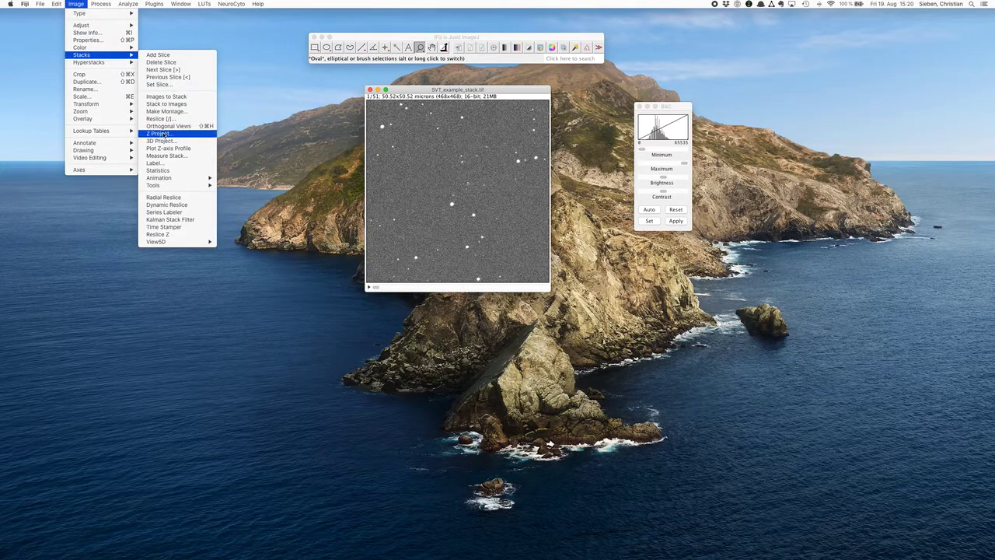
{"action": "left_click", "coordinate": [159, 133]}
{"action": "left_click", "coordinate": [499, 172]}
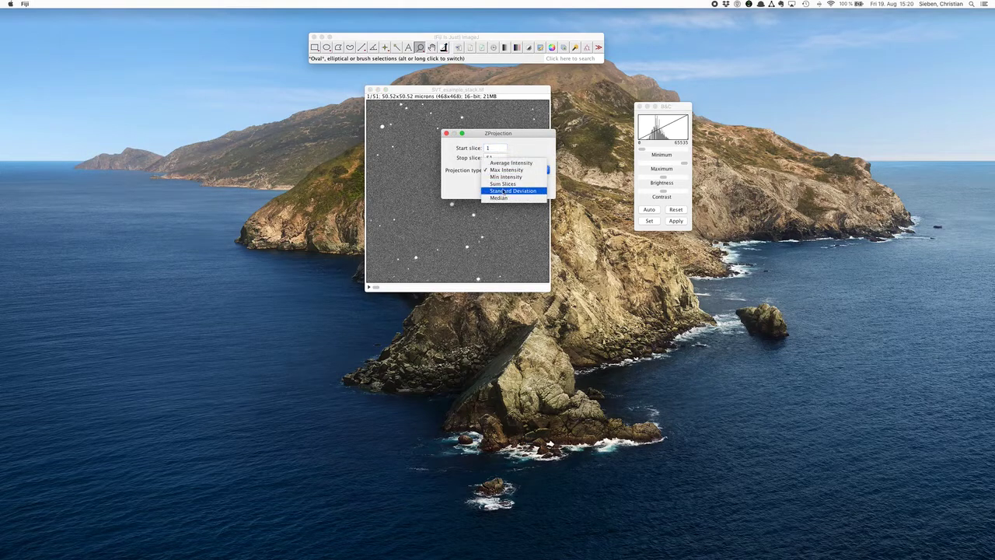
{"action": "left_click", "coordinate": [501, 191]}
{"action": "left_click_drag", "start_coordinate": [493, 142], "coordinate": [617, 246]}
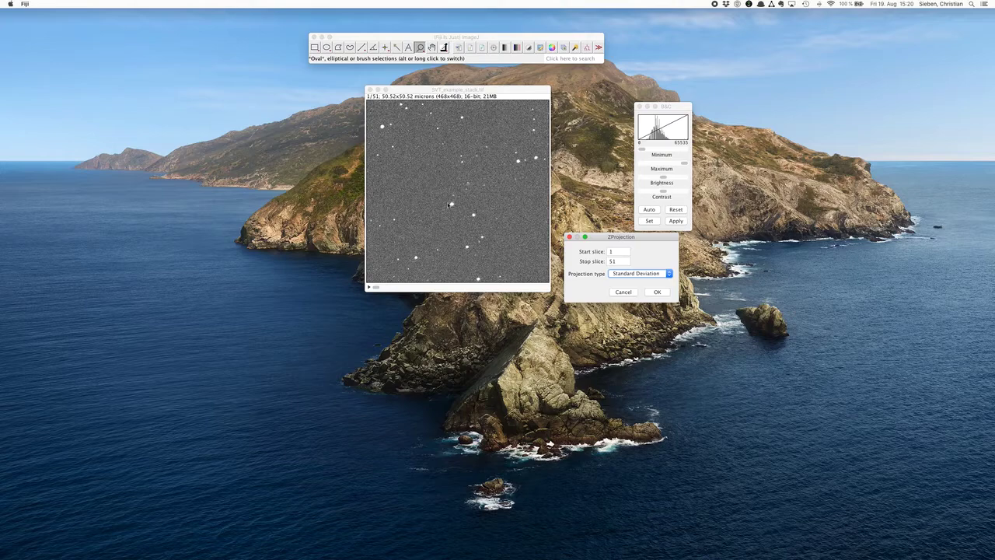
{"action": "left_click", "coordinate": [655, 292]}
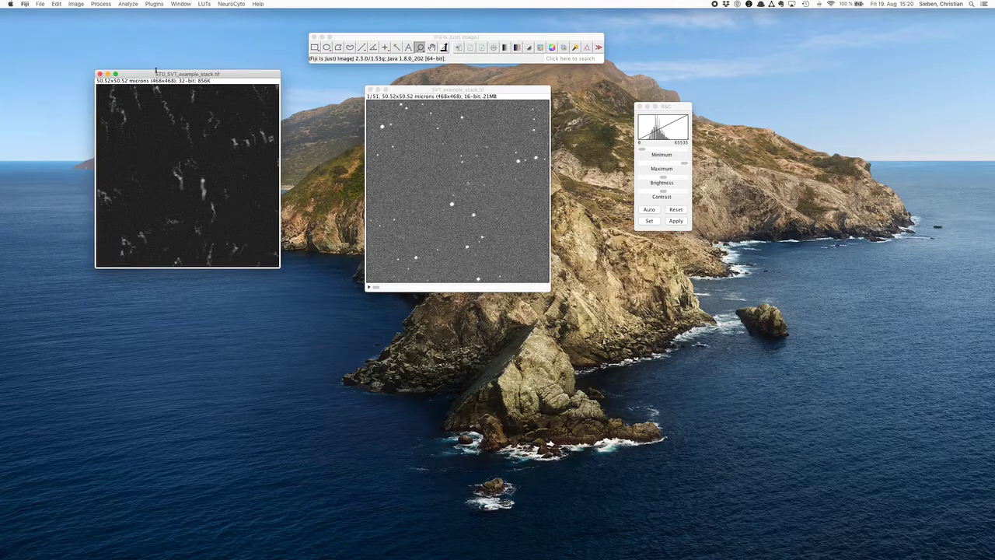
Place the standard deviation projection beside the original stack and enlarge it to 150%.
{"action": "left_click_drag", "start_coordinate": [161, 76], "coordinate": [626, 250]}
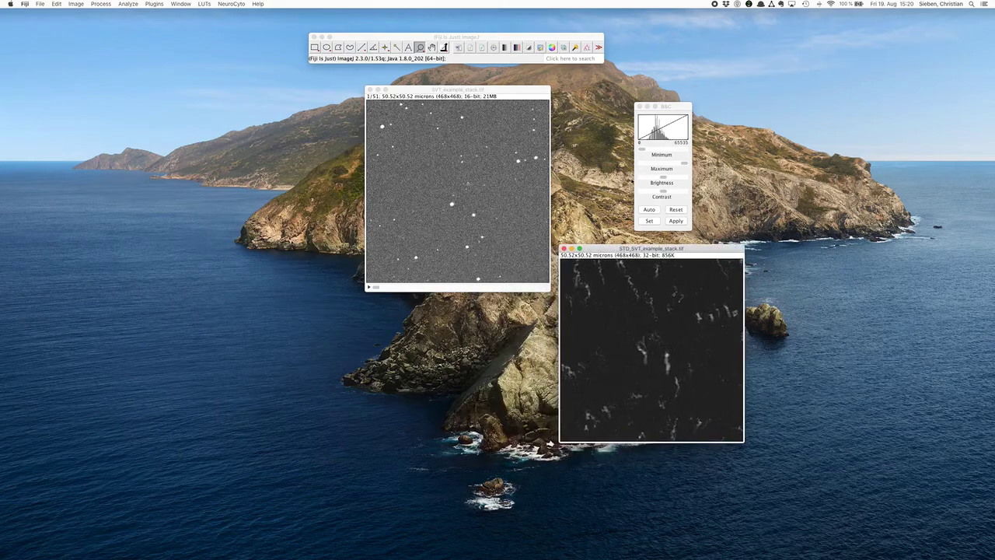
{"action": "left_click", "coordinate": [673, 106]}
{"action": "left_click_drag", "start_coordinate": [673, 106], "coordinate": [851, 102]}
{"action": "left_click_drag", "start_coordinate": [673, 253], "coordinate": [671, 98]}
{"action": "left_click", "coordinate": [677, 165]}
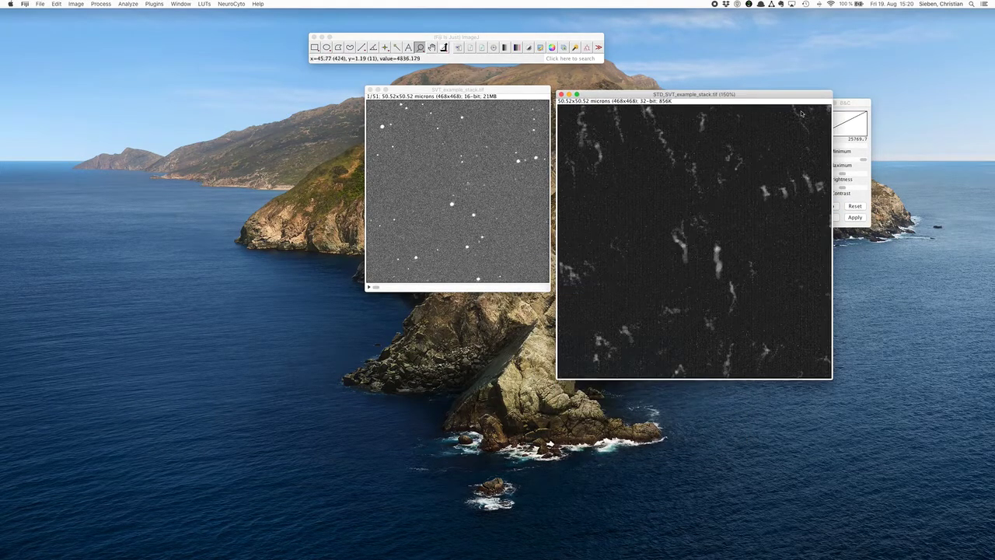
Auto-adjust the projection's brightness and contrast, then lower its display maximum to about 10500.
{"action": "left_click", "coordinate": [827, 206]}
{"action": "left_click", "coordinate": [827, 206]}
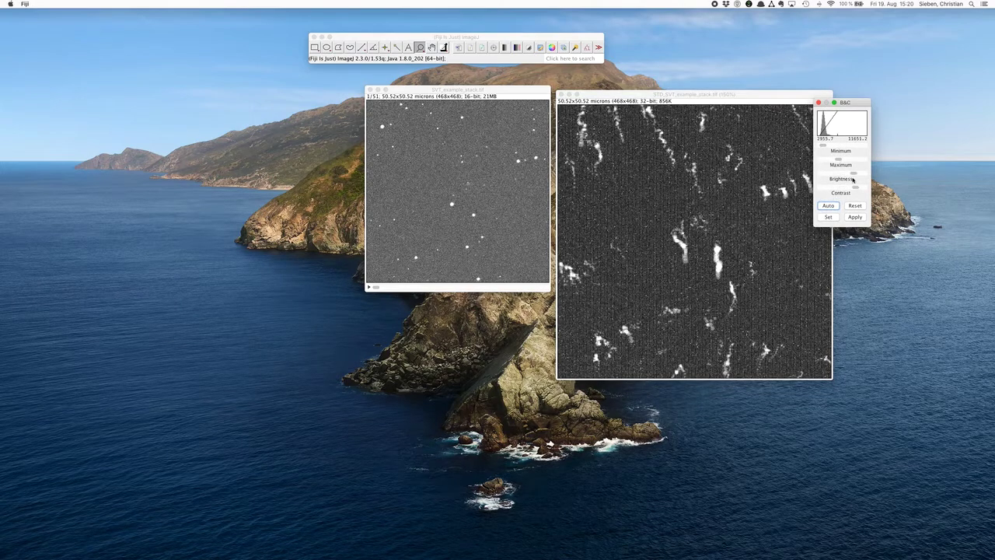
{"action": "left_click", "coordinate": [835, 161]}
{"action": "left_click_drag", "start_coordinate": [835, 161], "coordinate": [839, 160]}
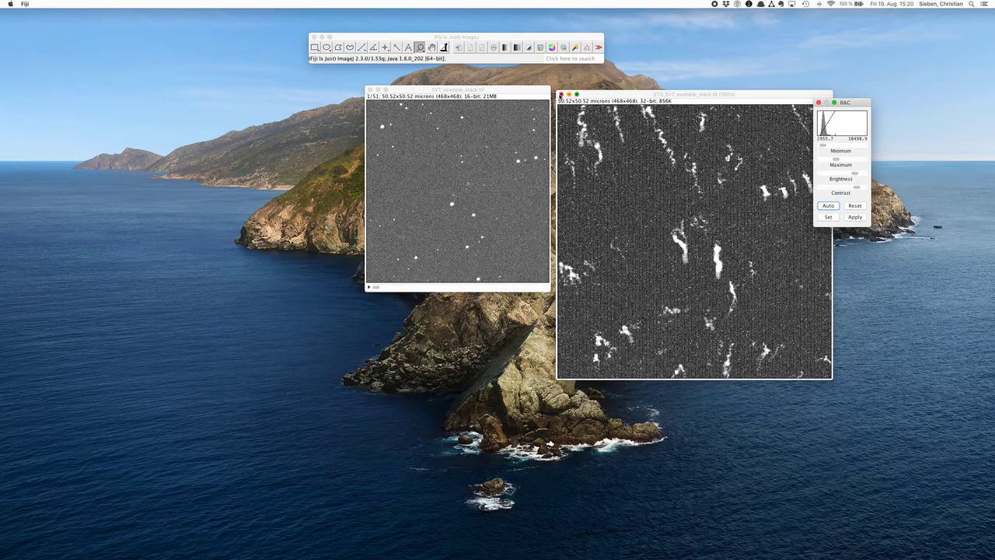
Close the standard deviation projection and bring the stack and the B&C window back together.
{"action": "left_click", "coordinate": [560, 94]}
{"action": "left_click", "coordinate": [506, 96]}
{"action": "left_click_drag", "start_coordinate": [506, 96], "coordinate": [466, 106]}
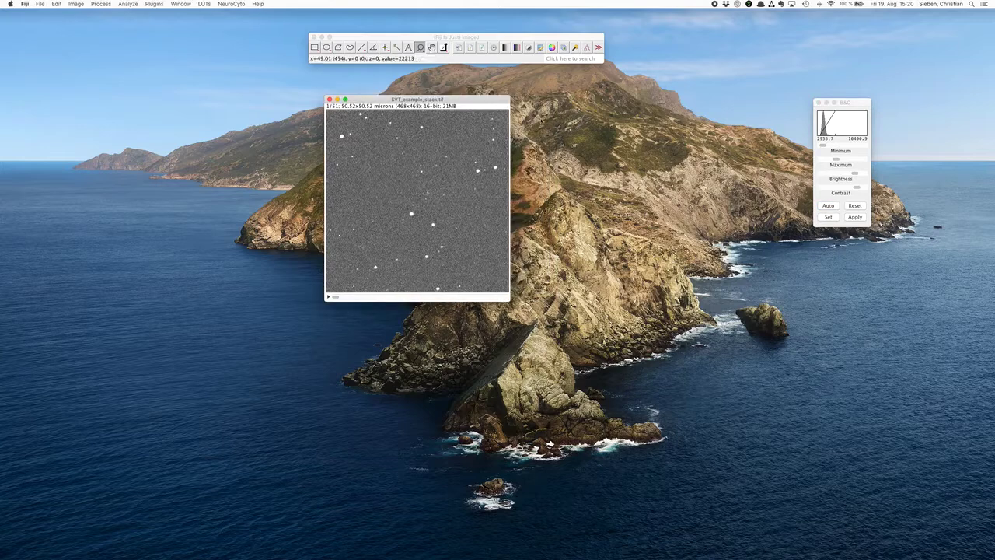
{"action": "left_click_drag", "start_coordinate": [853, 101], "coordinate": [572, 132]}
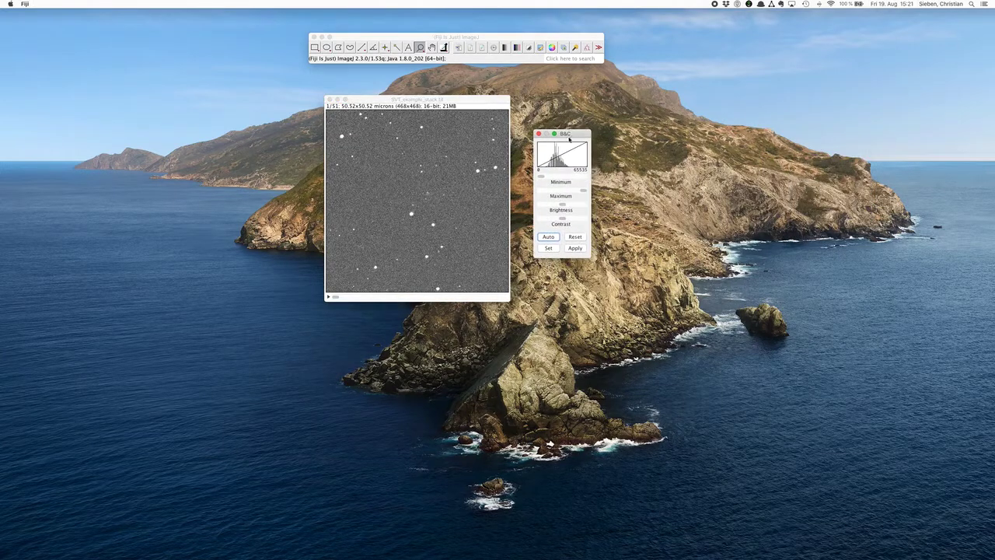
{"action": "left_click", "coordinate": [432, 98]}
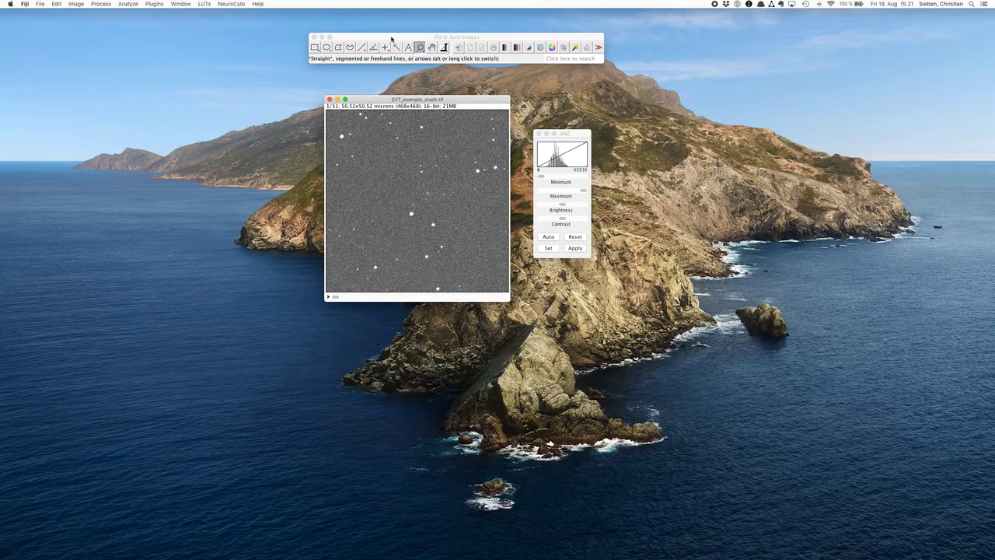
{"action": "left_click_drag", "start_coordinate": [393, 38], "coordinate": [380, 38]}
Run Temporal-Color Code on frames 1 to 51 with the Thermal LUT, MAX projection and a time color scale bar.
{"action": "left_click", "coordinate": [76, 4]}
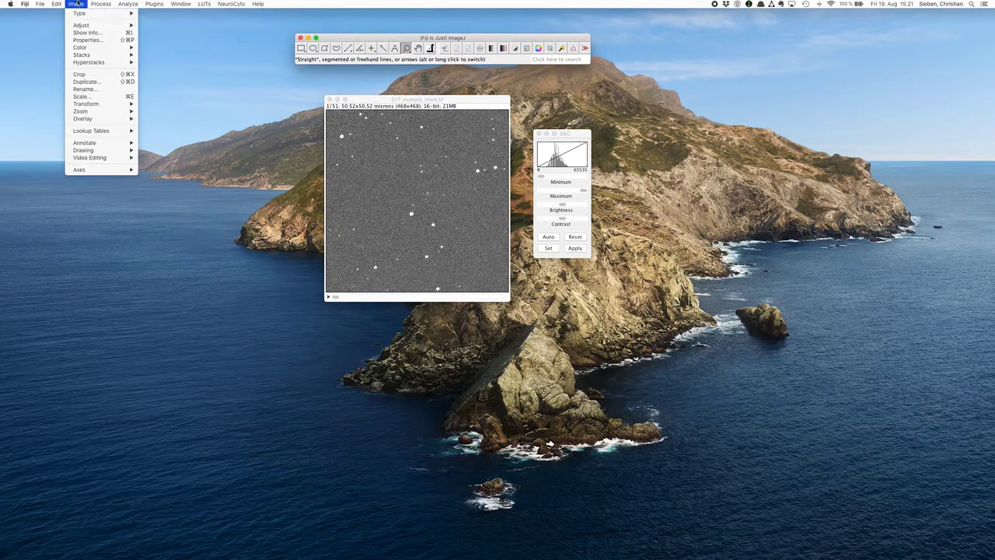
{"action": "mouse_move", "coordinate": [84, 61]}
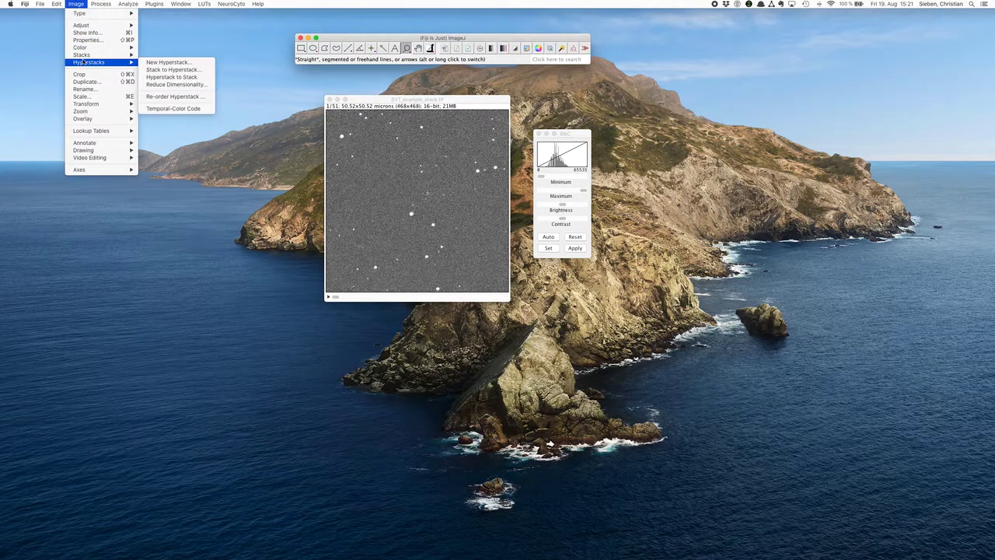
{"action": "left_click", "coordinate": [169, 108]}
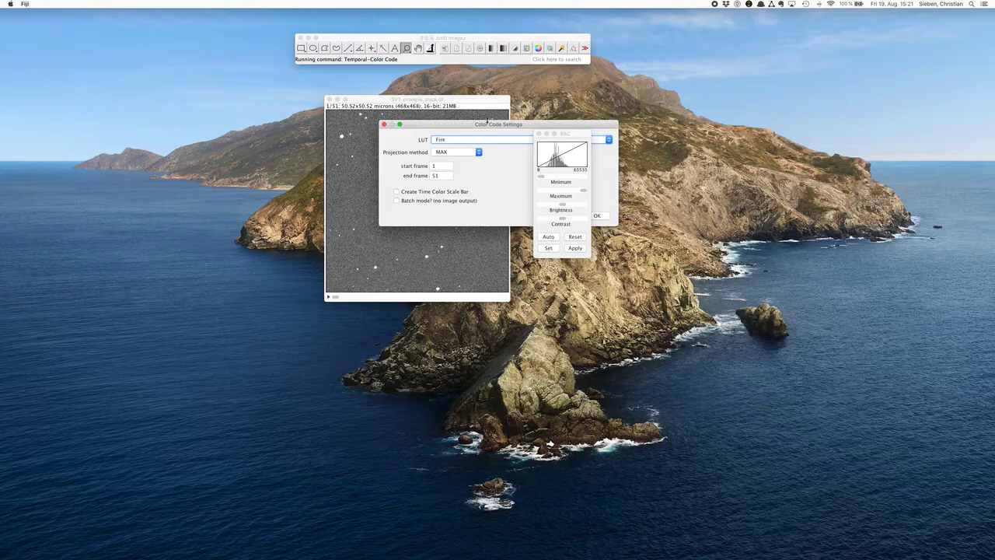
{"action": "left_click_drag", "start_coordinate": [486, 125], "coordinate": [651, 292]}
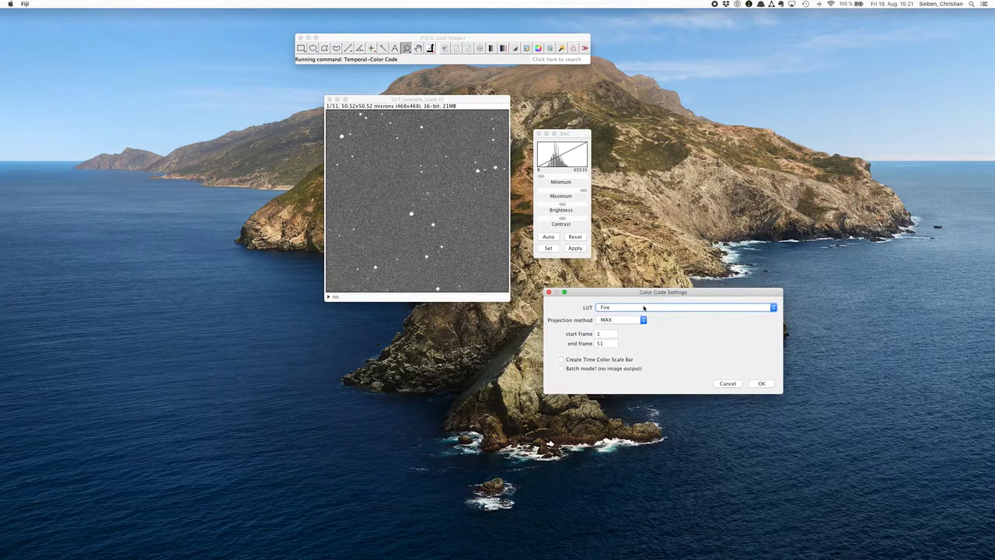
{"action": "left_click", "coordinate": [645, 307]}
{"action": "key", "text": "t"}
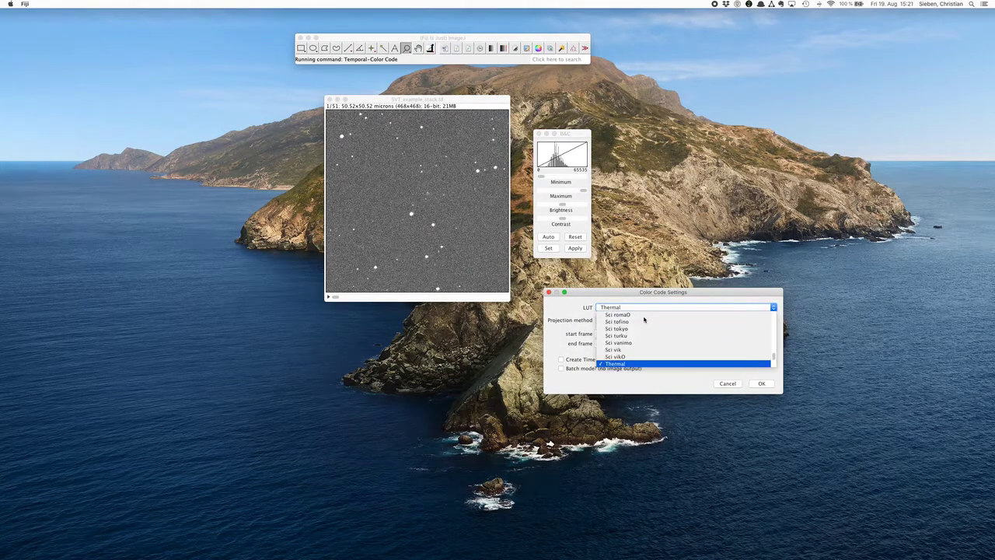
{"action": "left_click", "coordinate": [630, 363]}
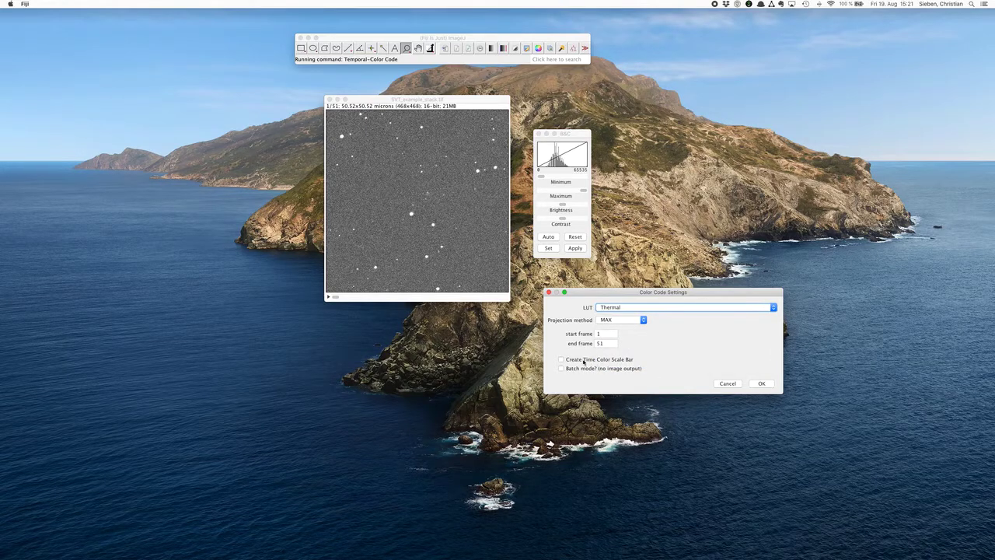
{"action": "left_click", "coordinate": [606, 360]}
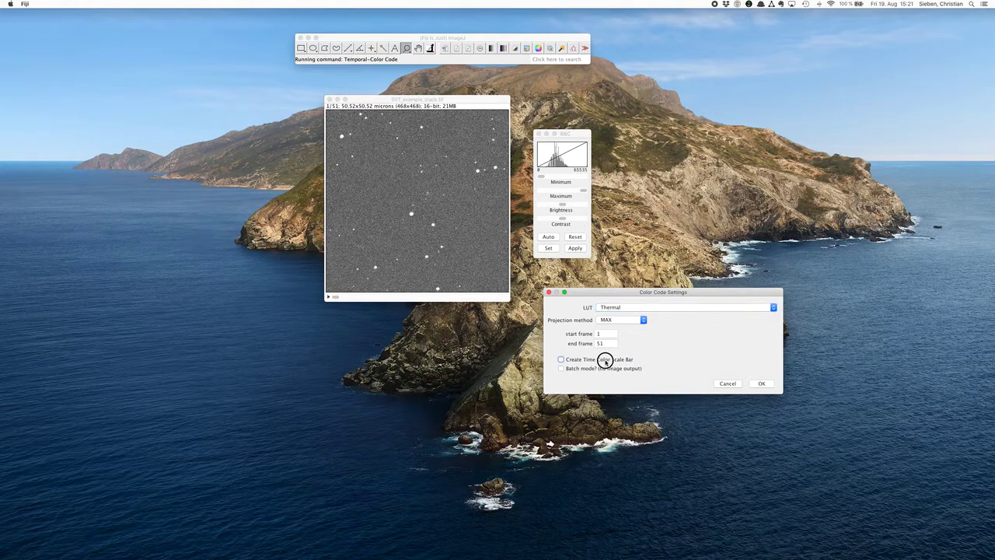
{"action": "left_click", "coordinate": [759, 383]}
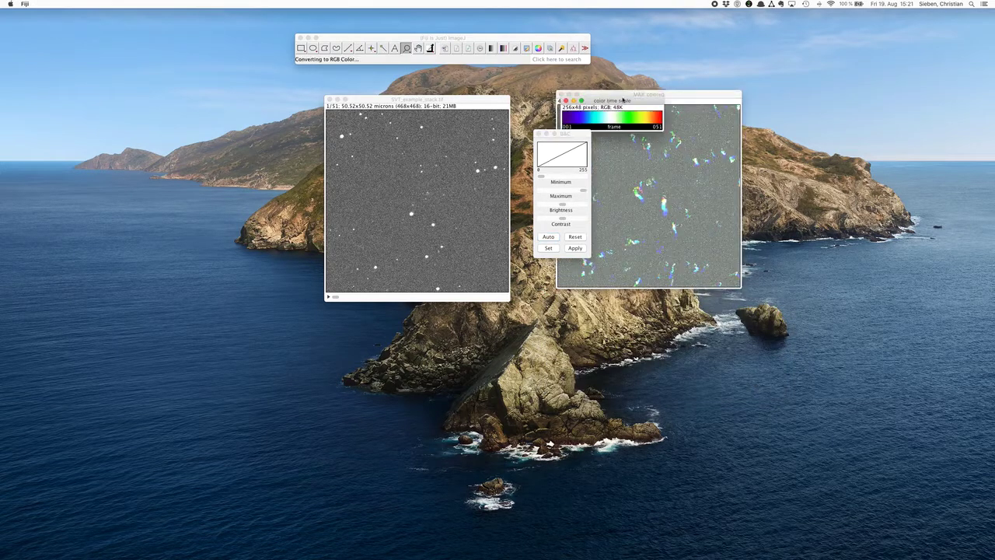
Arrange the color-coded projection, the color time scale and the B&C window so none of them overlap.
{"action": "left_click_drag", "start_coordinate": [623, 100], "coordinate": [830, 86]}
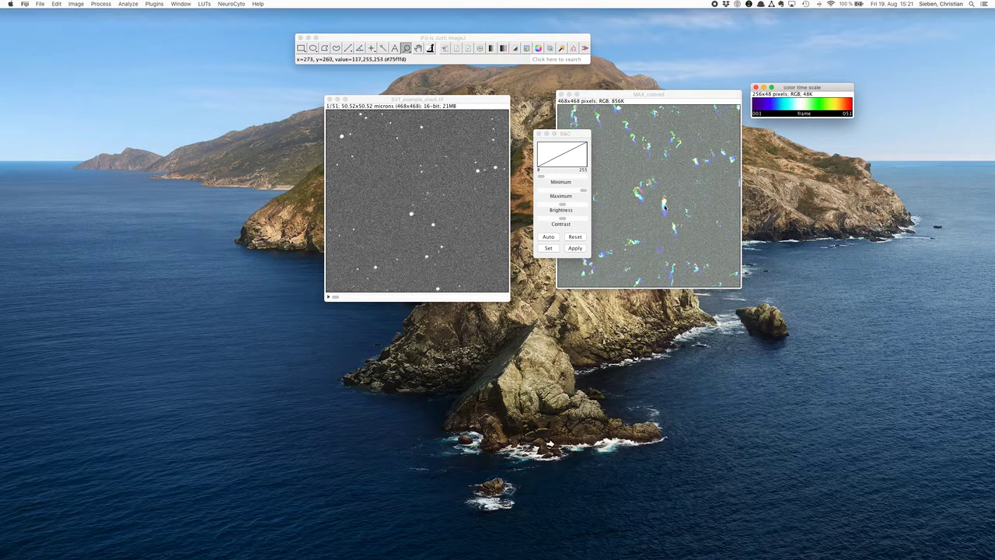
{"action": "left_click_drag", "start_coordinate": [579, 134], "coordinate": [814, 171]}
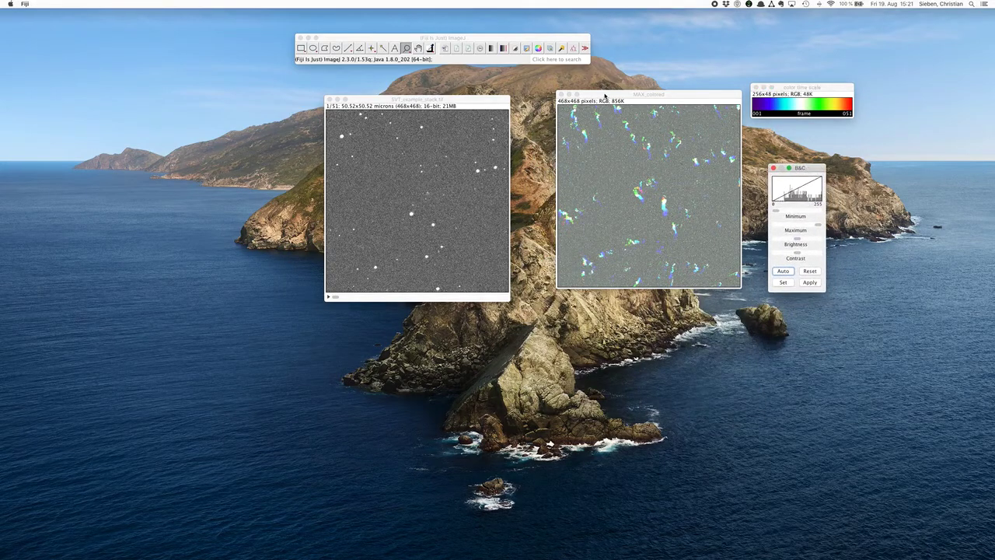
{"action": "left_click_drag", "start_coordinate": [606, 95], "coordinate": [585, 100]}
{"action": "left_click_drag", "start_coordinate": [787, 91], "coordinate": [780, 96]}
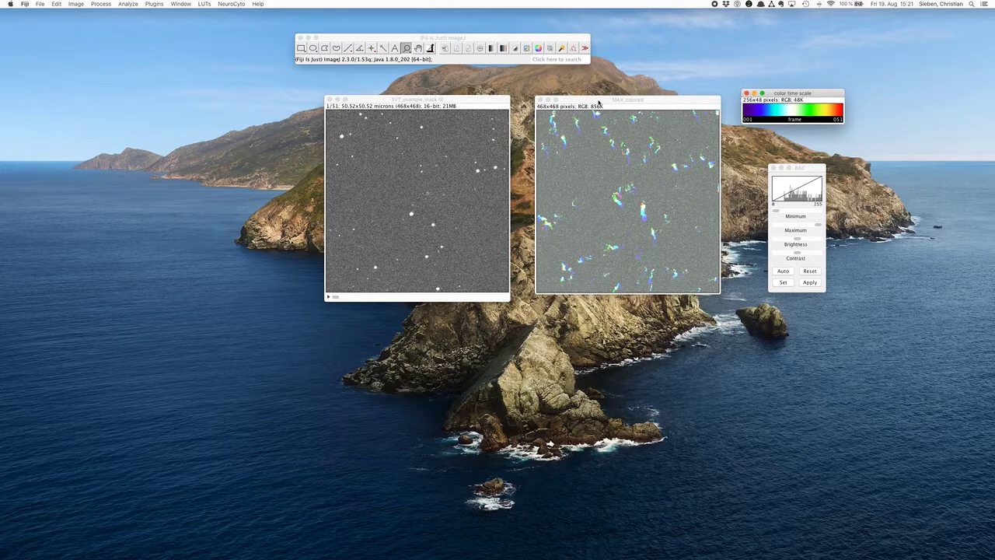
Close the color-coded projection and its time scale, and move the B&C window back beside the stack.
{"action": "left_click", "coordinate": [539, 99]}
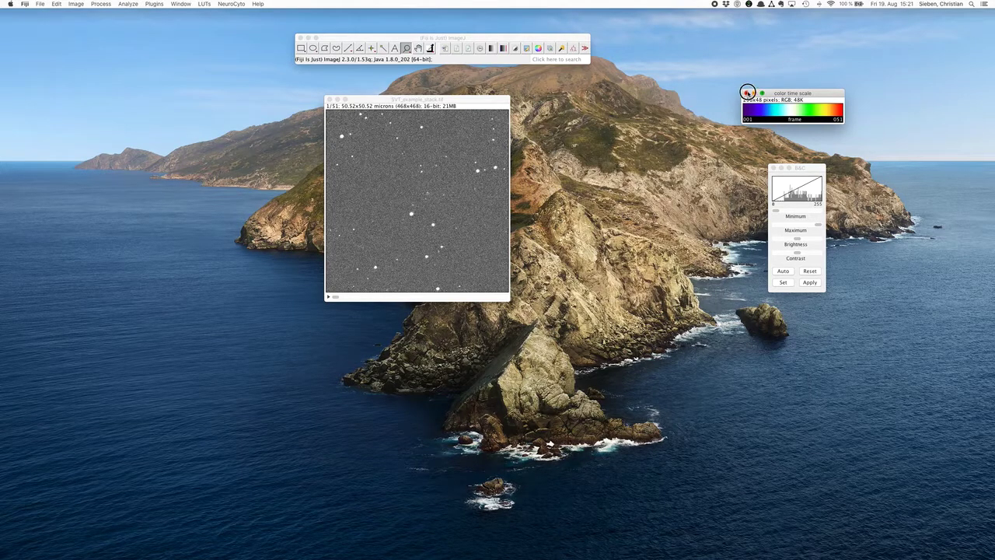
{"action": "left_click", "coordinate": [746, 92]}
{"action": "left_click", "coordinate": [465, 171]}
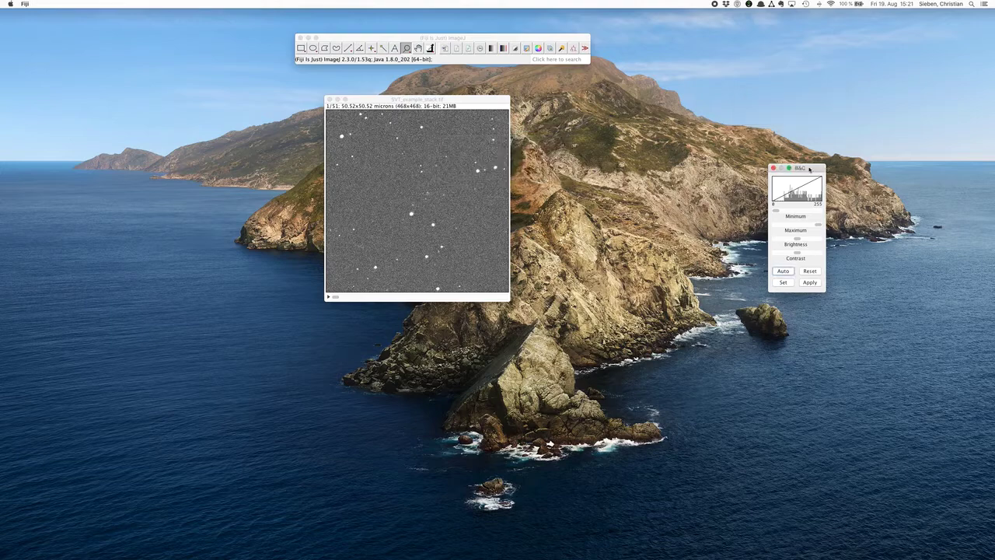
{"action": "left_click_drag", "start_coordinate": [809, 169], "coordinate": [585, 138]}
{"action": "left_click_drag", "start_coordinate": [458, 99], "coordinate": [446, 98]}
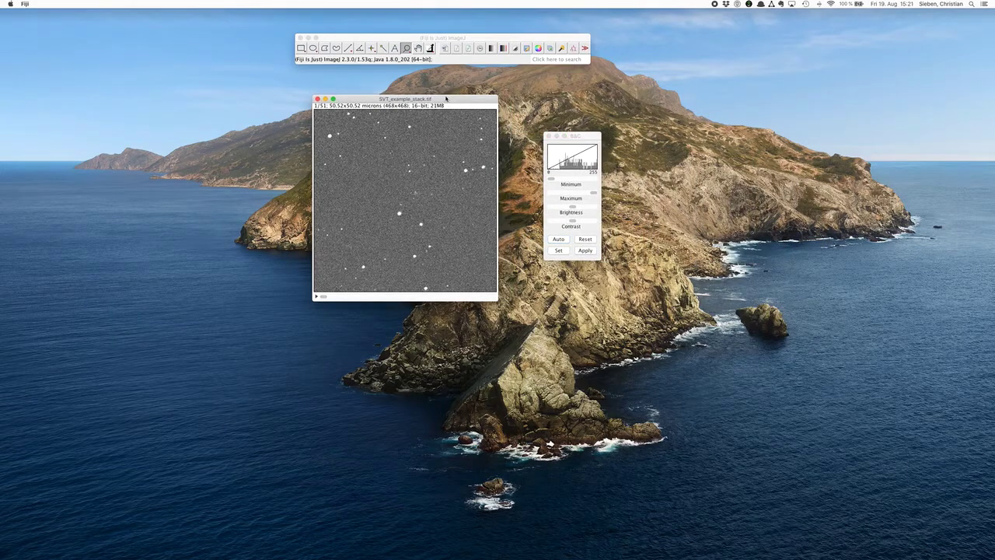
Launch the TrackMate tracking plugin on SVT_example_stack.
{"action": "left_click", "coordinate": [433, 38]}
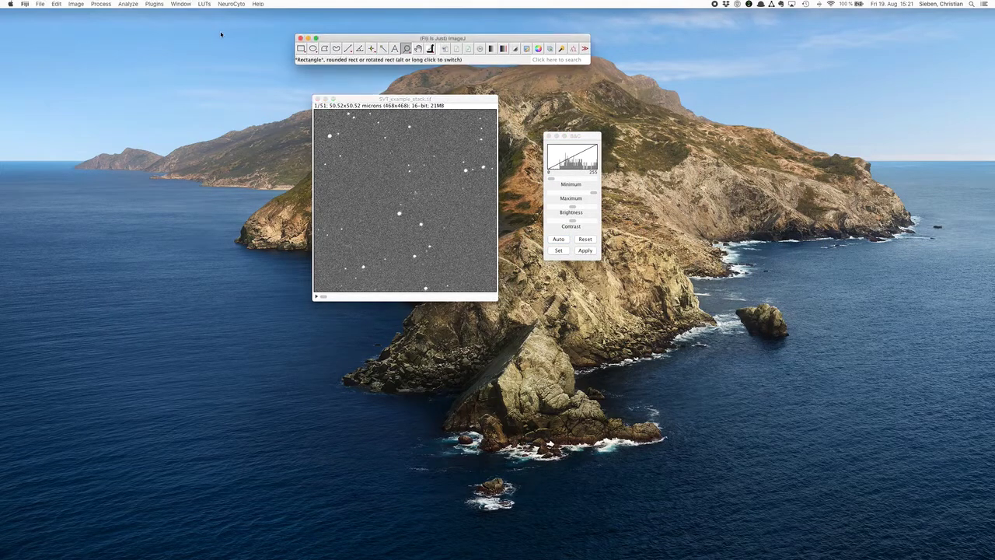
{"action": "left_click", "coordinate": [154, 4]}
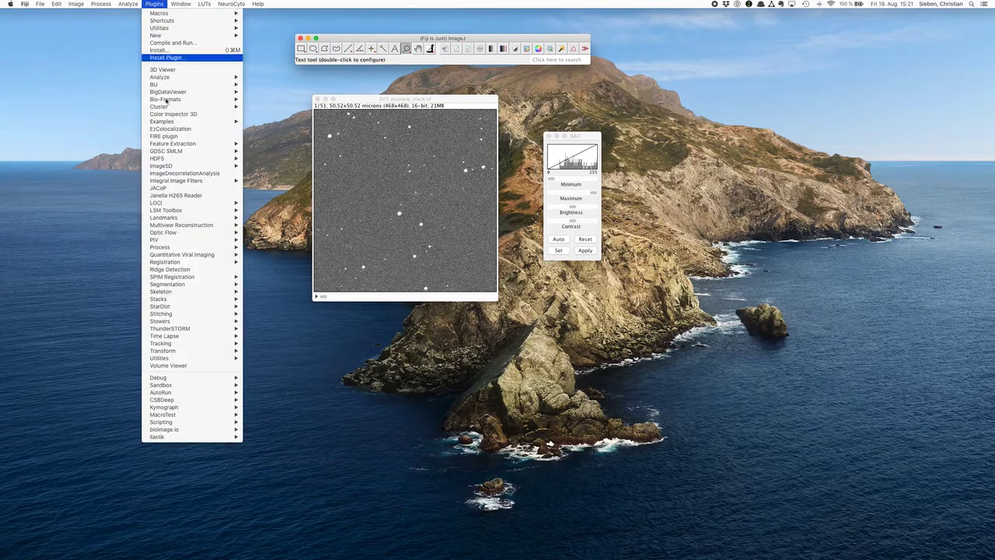
{"action": "mouse_move", "coordinate": [185, 345]}
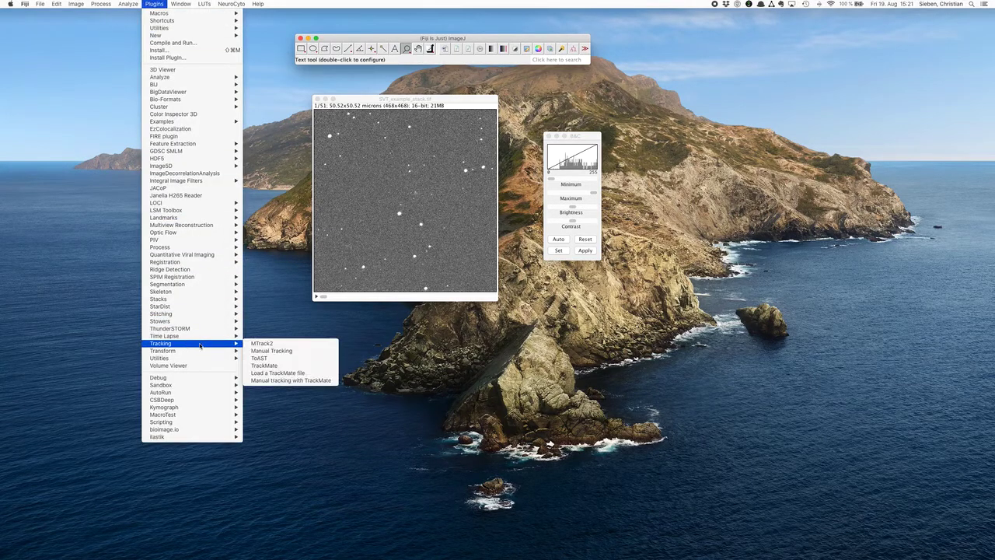
{"action": "left_click", "coordinate": [262, 369]}
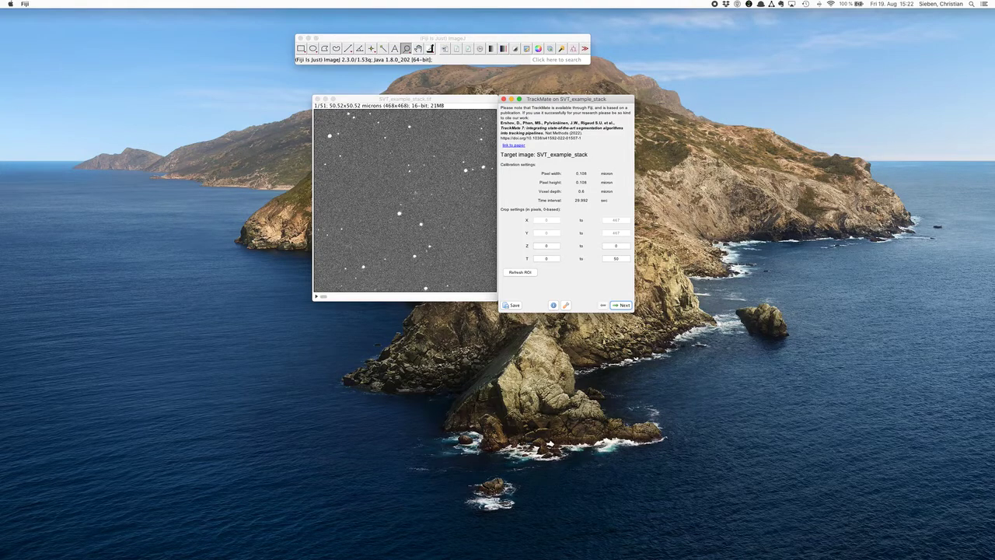
Switch to Preview, view the contents page of "The NEMO Dots Assembly: Single-Particle Tracking and Analysis" chapter, and minimise the PDF.
{"action": "key", "text": "super+Tab"}
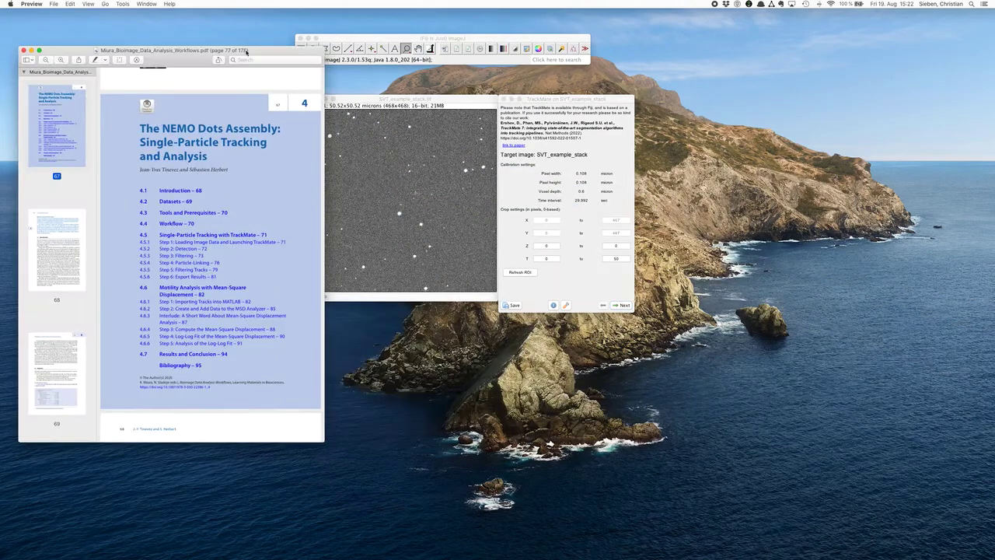
{"action": "left_click_drag", "start_coordinate": [247, 52], "coordinate": [240, 49]}
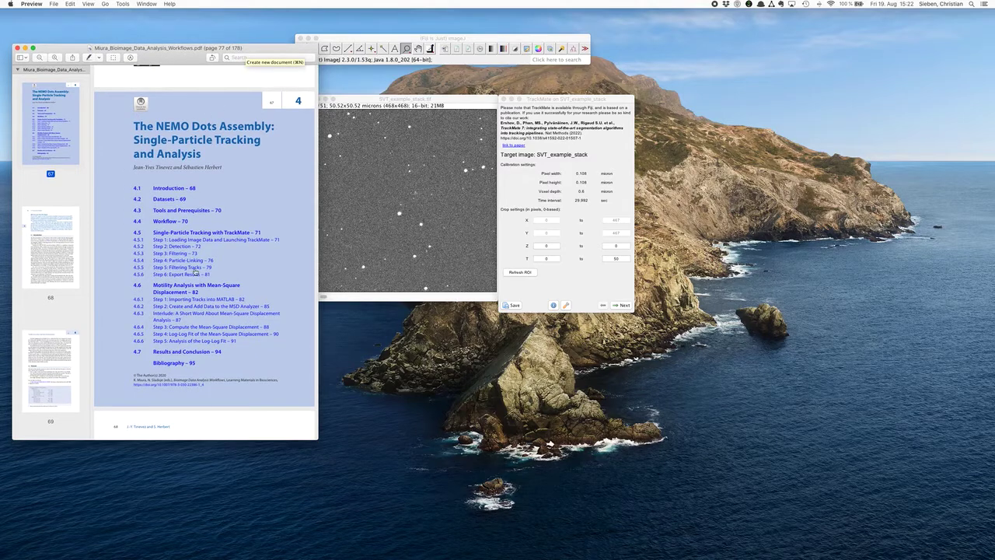
{"action": "scroll", "coordinate": [195, 272], "scroll_direction": "up", "scroll_amount": 2}
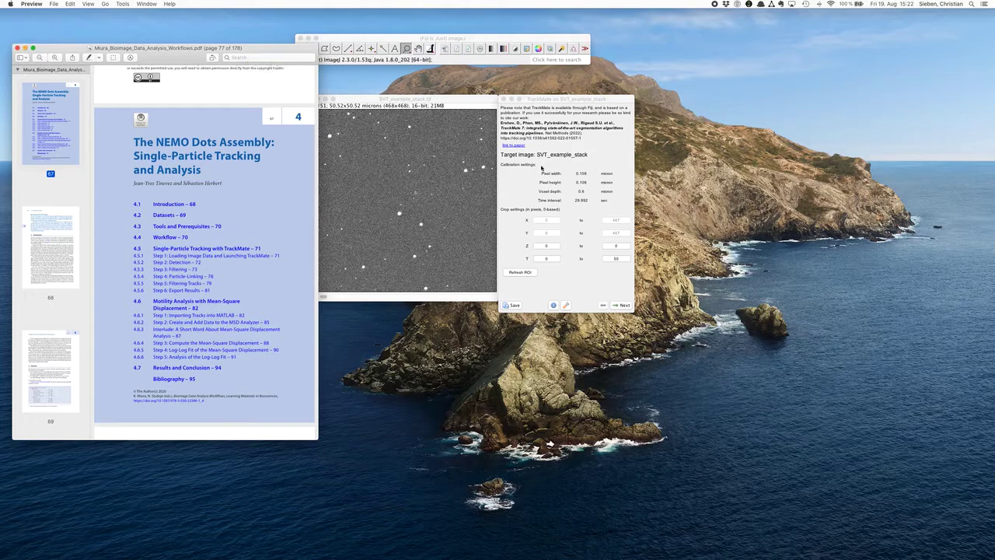
{"action": "left_click", "coordinate": [25, 48]}
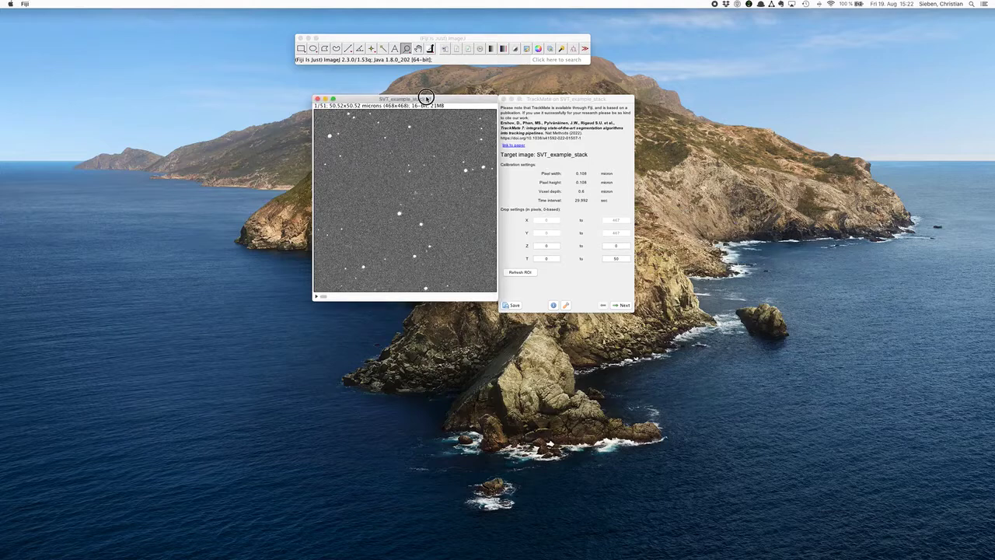
Move the stack window clear of the TrackMate window and bring TrackMate back into focus.
{"action": "left_click", "coordinate": [456, 103]}
{"action": "left_click_drag", "start_coordinate": [457, 103], "coordinate": [424, 109]}
{"action": "left_click", "coordinate": [587, 101]}
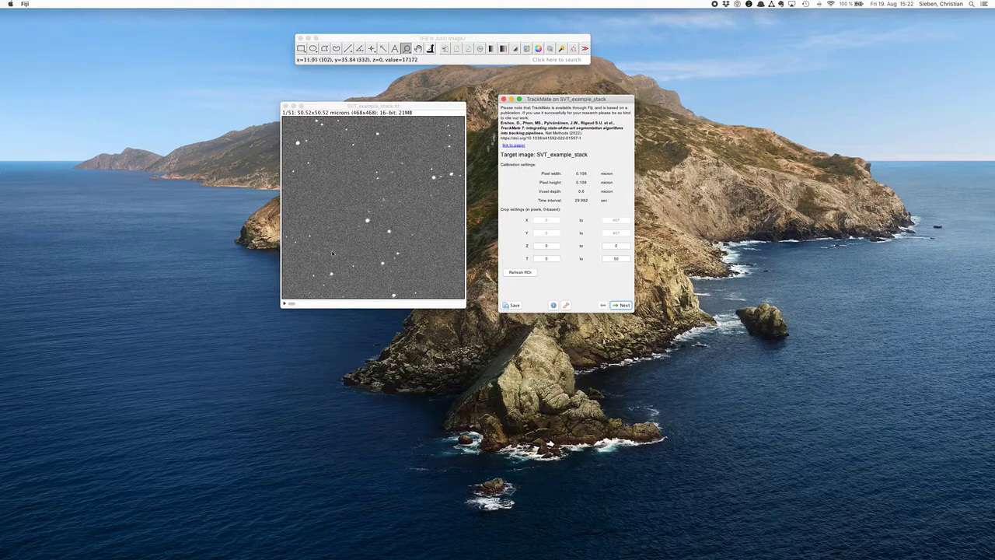
Accept TrackMate's calibration and crop settings and select the LoG detector for spot detection.
{"action": "left_click", "coordinate": [623, 306]}
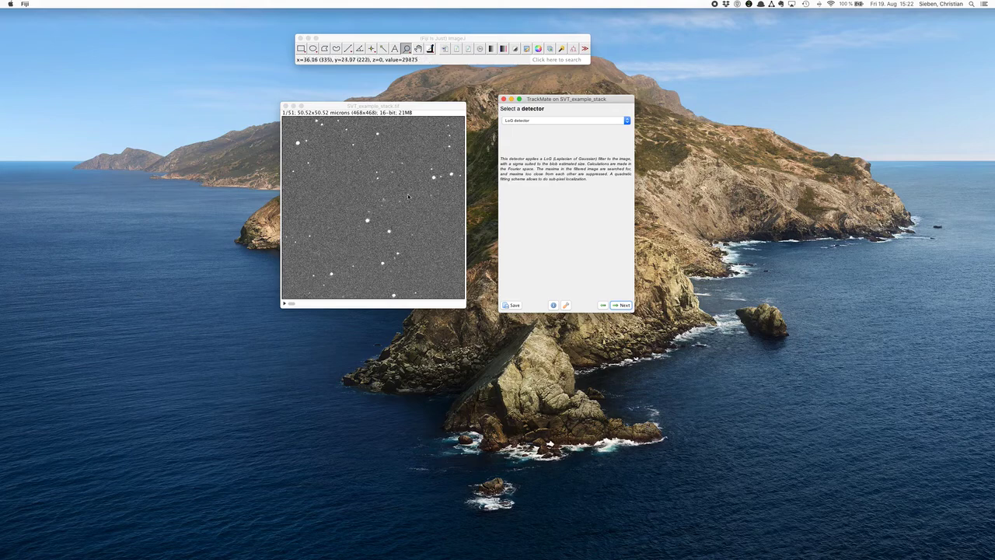
{"action": "left_click", "coordinate": [528, 121]}
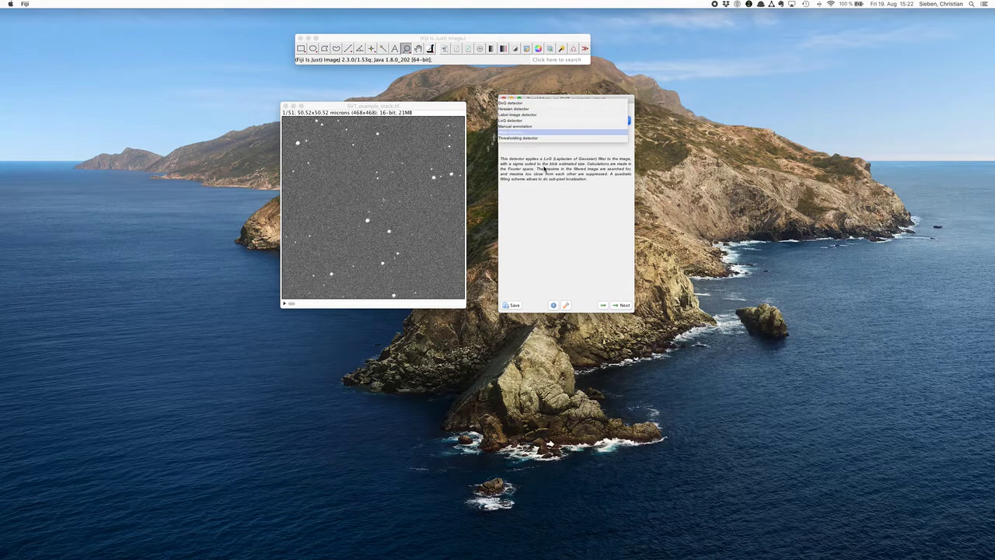
{"action": "left_click", "coordinate": [524, 122]}
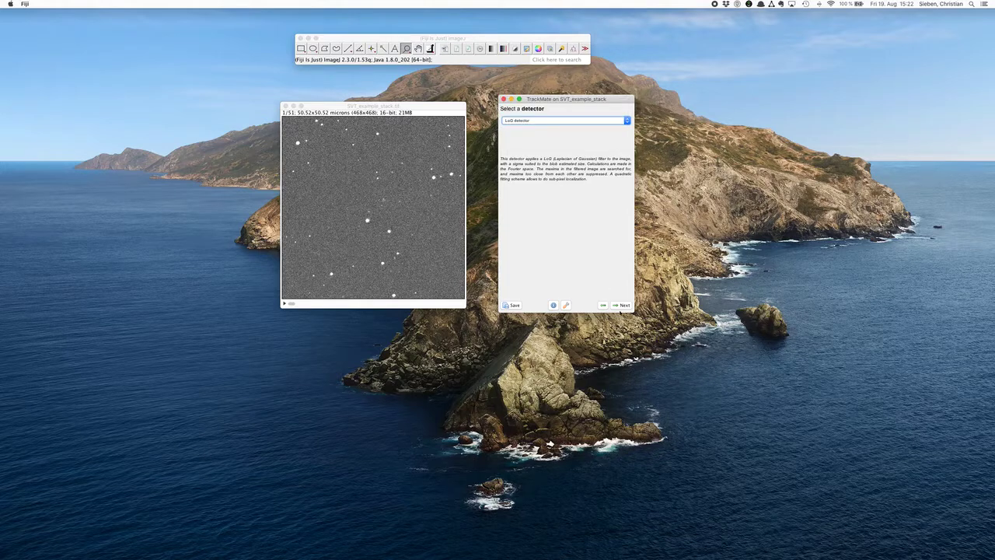
{"action": "left_click", "coordinate": [621, 305]}
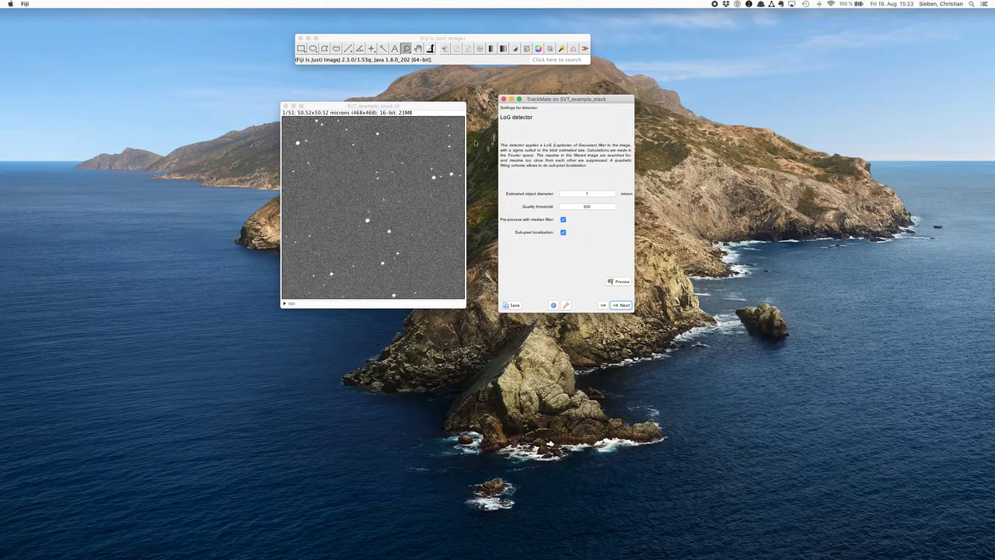
Preview the LoG detection, enlarge the stack to 100% zoom and place it beside the TrackMate window.
{"action": "left_click_drag", "start_coordinate": [429, 106], "coordinate": [440, 106]}
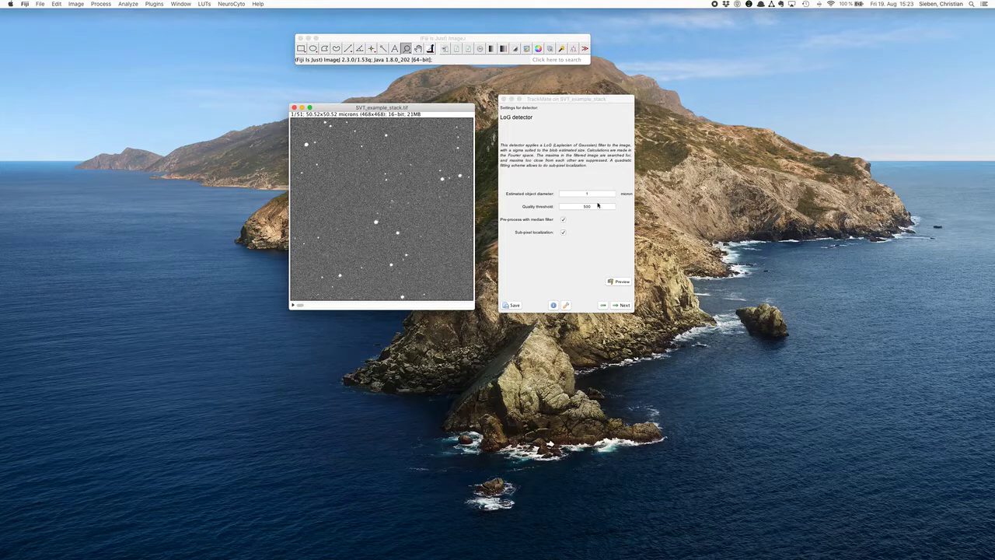
{"action": "left_click", "coordinate": [611, 281]}
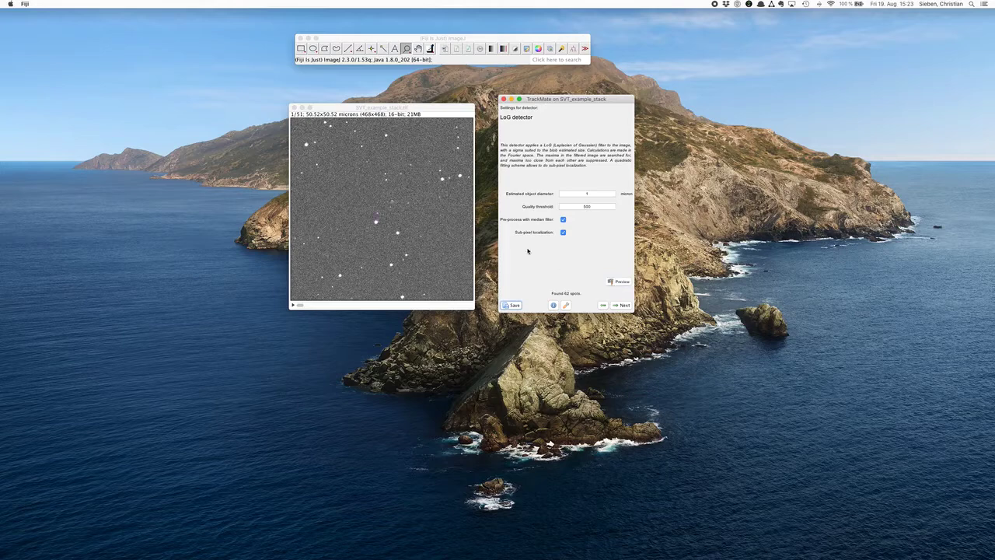
{"action": "left_click_drag", "start_coordinate": [415, 110], "coordinate": [323, 90]}
{"action": "key", "text": "plus"}
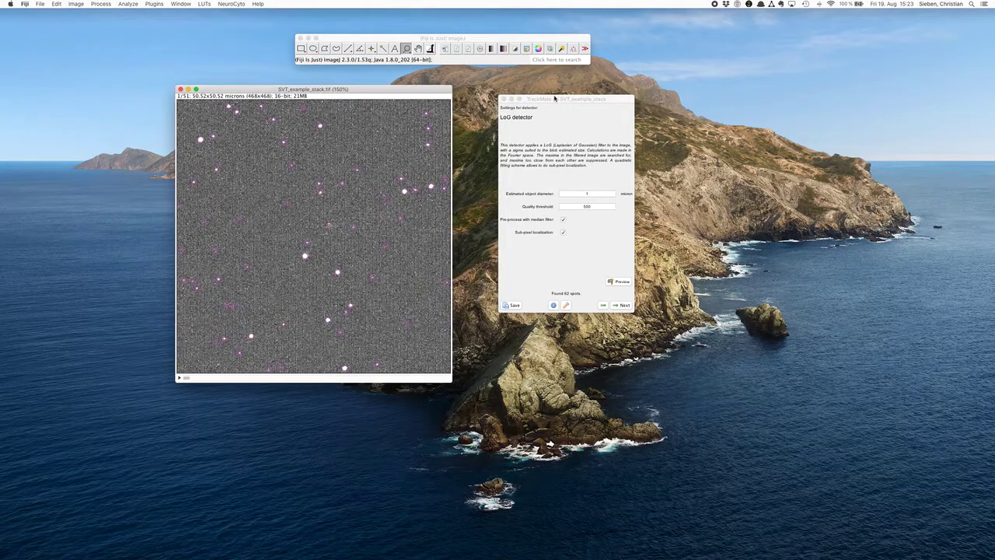
{"action": "left_click_drag", "start_coordinate": [554, 99], "coordinate": [531, 117]}
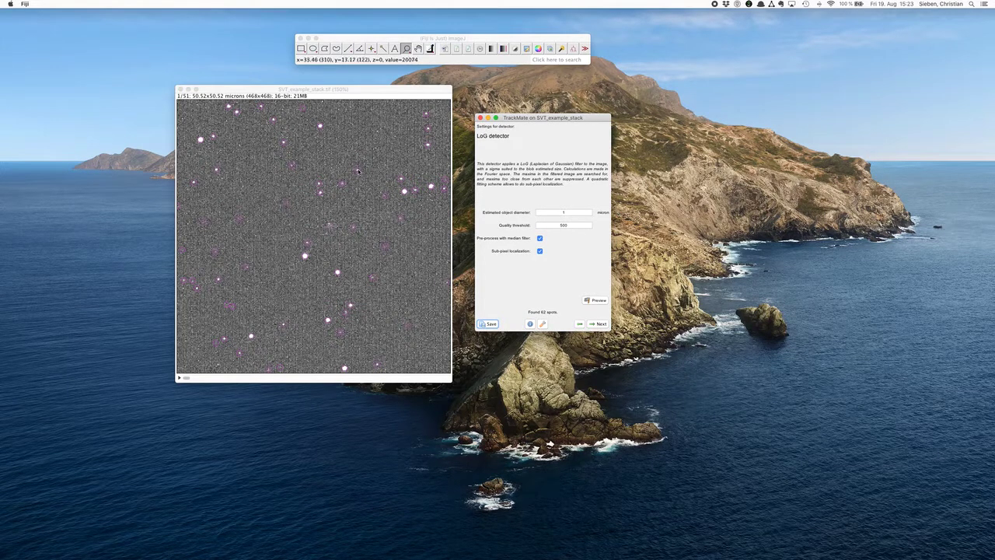
Run LoG detection with 1 micron object diameter, quality threshold 500, median filter and sub-pixel localization, and accept the initial thresholding.
{"action": "left_click", "coordinate": [594, 323]}
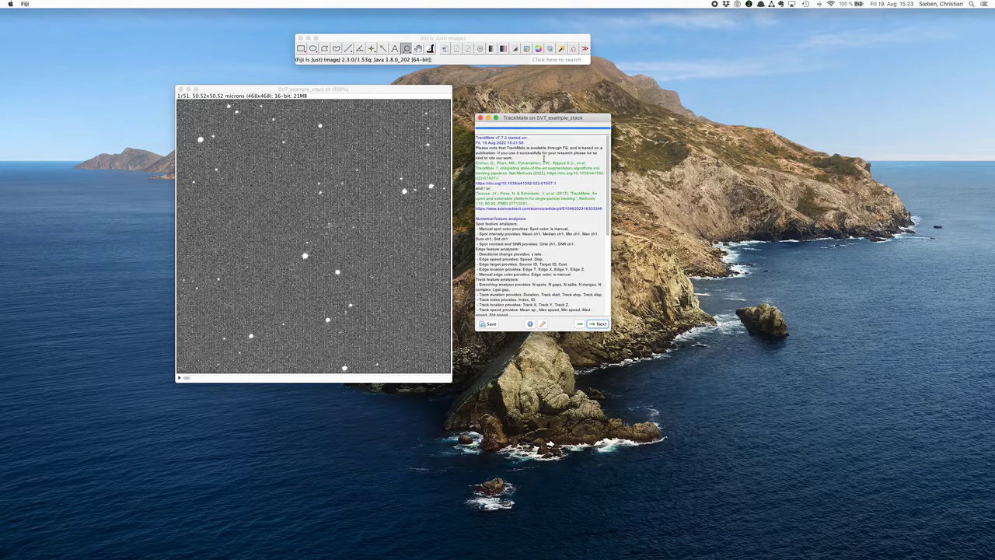
{"action": "left_click", "coordinate": [599, 324]}
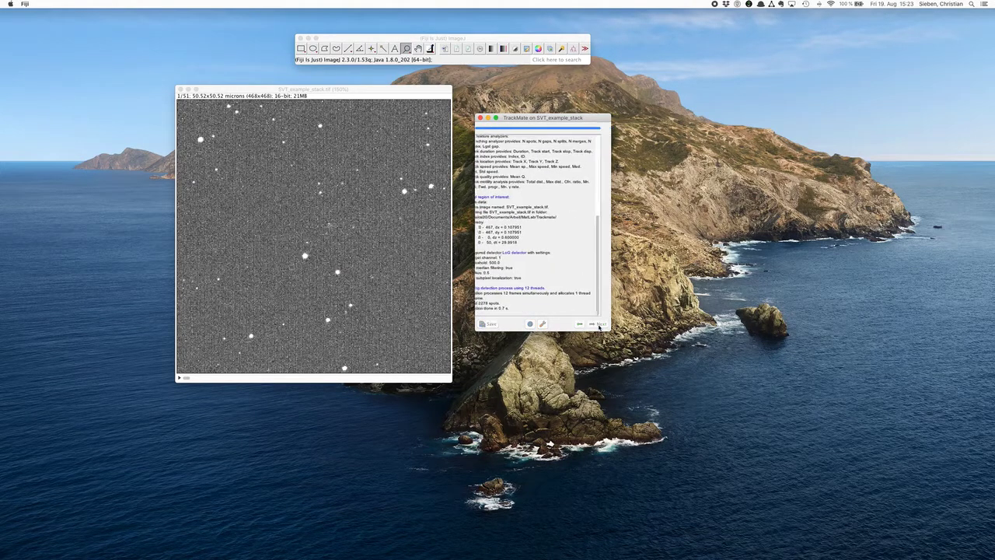
{"action": "left_click_drag", "start_coordinate": [531, 119], "coordinate": [527, 127]}
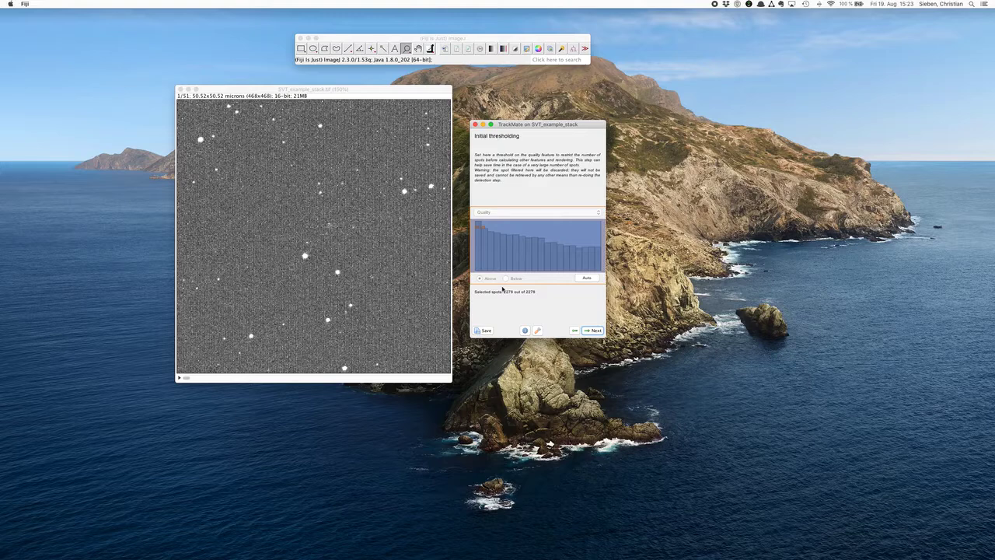
{"action": "left_click", "coordinate": [594, 332]}
{"action": "left_click", "coordinate": [594, 331]}
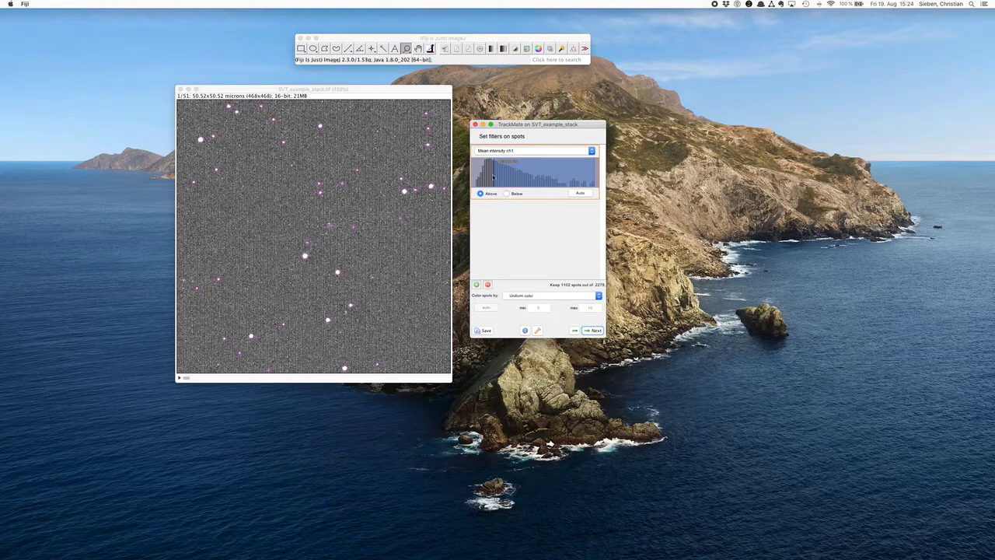
Adjust the Mean intensity ch1 spot filter to keep spots above about 29941.
{"action": "left_click_drag", "start_coordinate": [495, 172], "coordinate": [484, 173]}
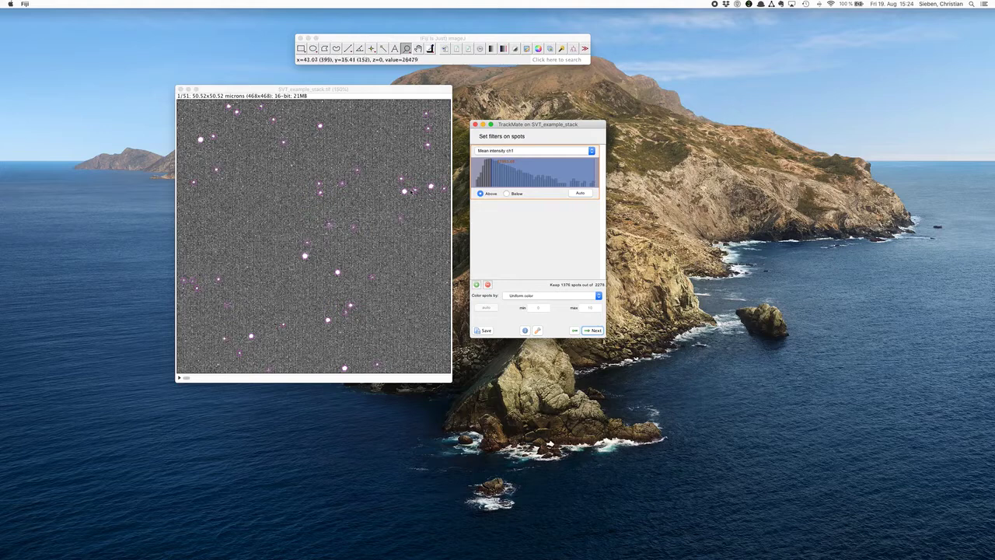
{"action": "left_click", "coordinate": [495, 175]}
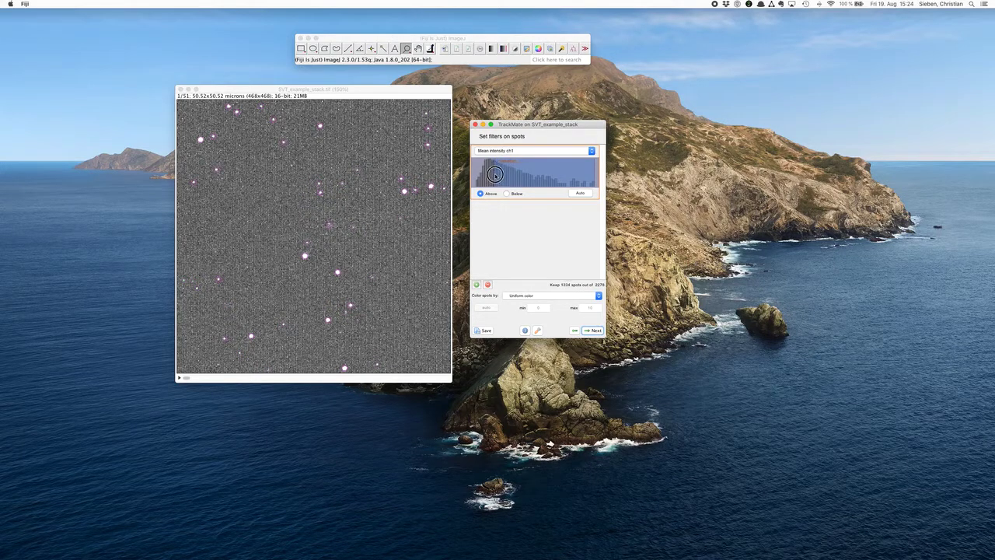
{"action": "left_click_drag", "start_coordinate": [495, 175], "coordinate": [473, 188]}
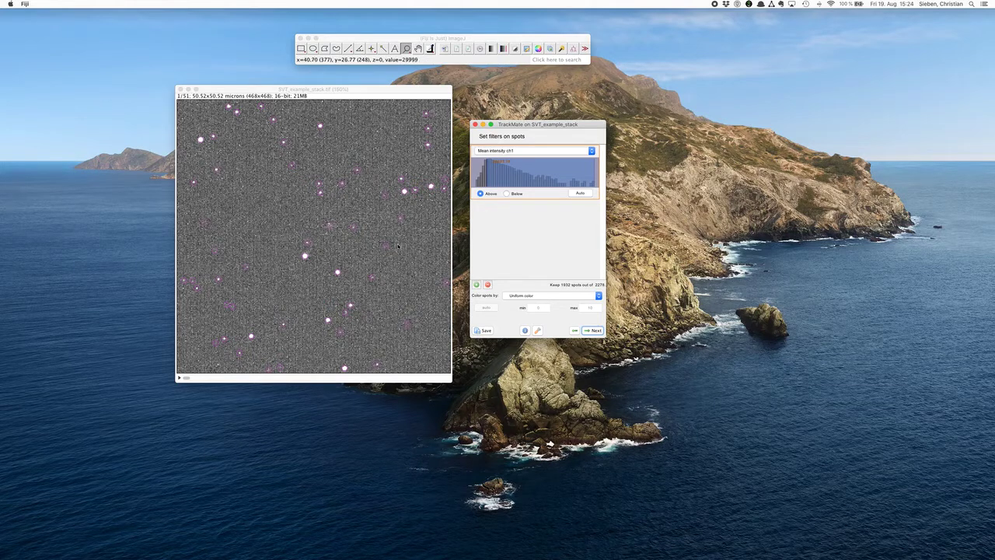
{"action": "left_click_drag", "start_coordinate": [492, 177], "coordinate": [498, 177]}
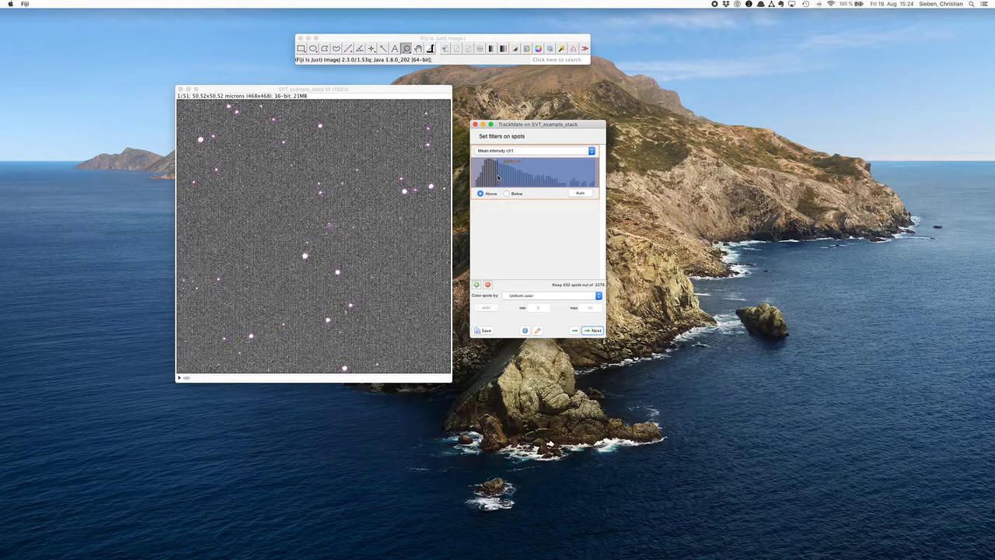
Browse the available features for colouring spots while keeping Uniform color.
{"action": "left_click", "coordinate": [523, 296]}
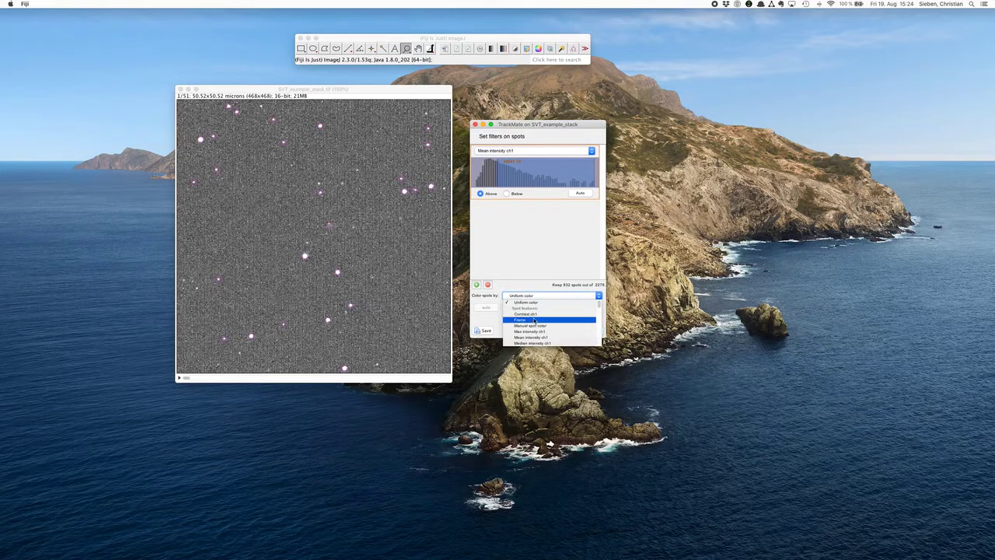
{"action": "scroll", "coordinate": [538, 326], "scroll_direction": "down", "scroll_amount": 2}
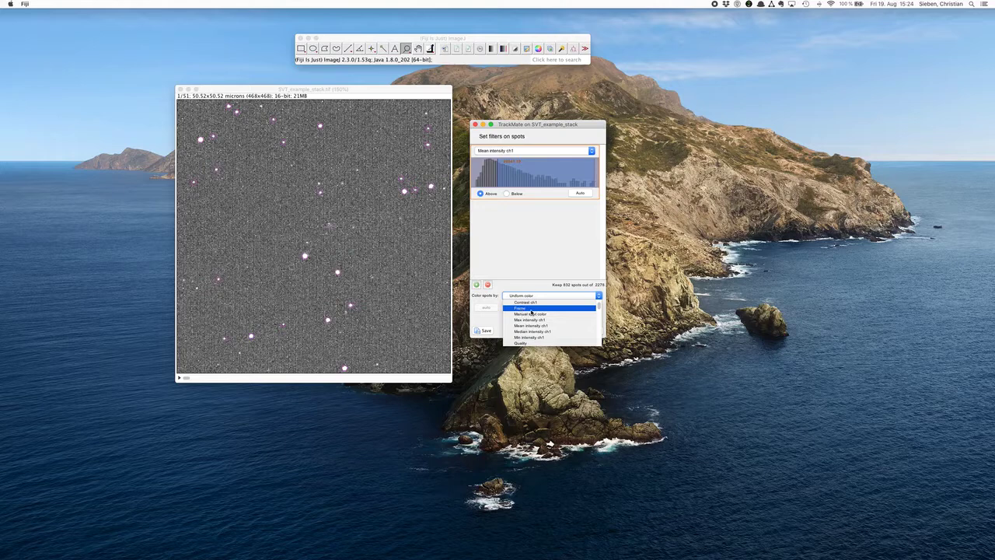
{"action": "scroll", "coordinate": [531, 312], "scroll_direction": "down", "scroll_amount": 6}
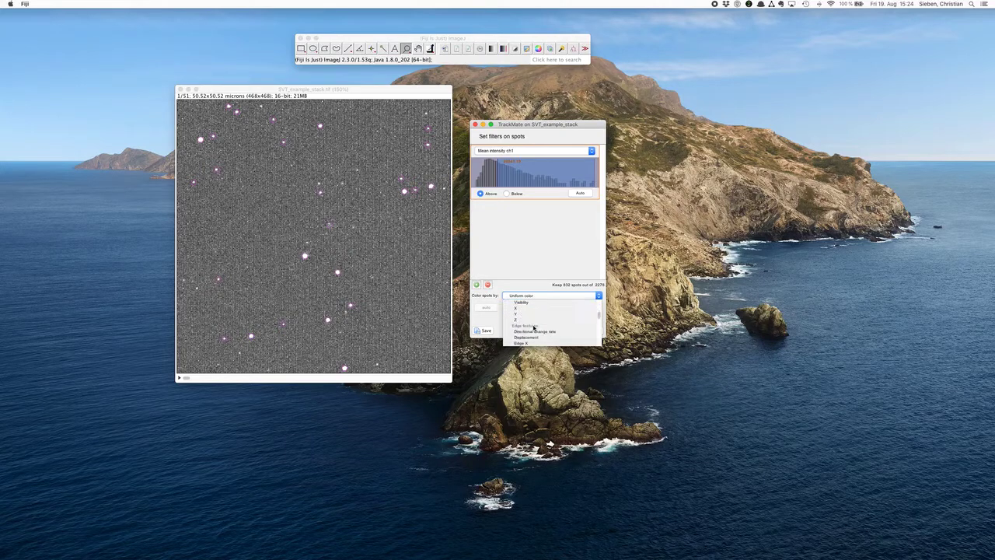
{"action": "scroll", "coordinate": [532, 322], "scroll_direction": "down", "scroll_amount": 5}
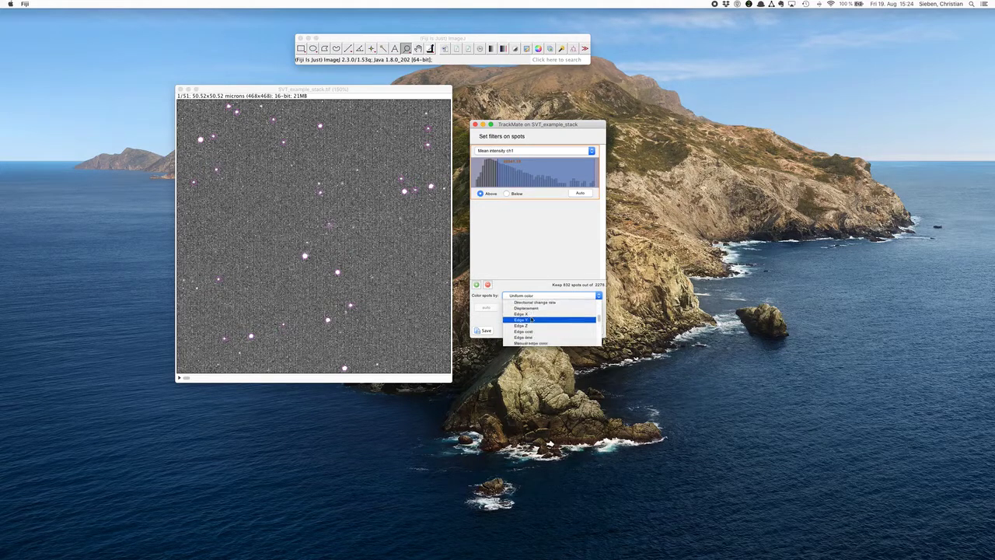
{"action": "left_click", "coordinate": [539, 261]}
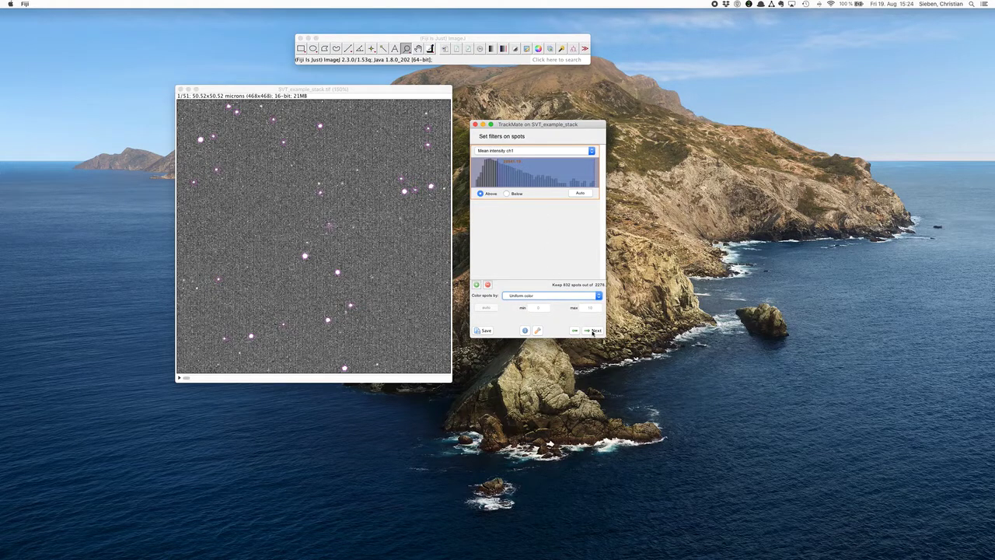
Confirm the spot filter and select the LAP Tracker for linking the spots.
{"action": "left_click", "coordinate": [593, 331]}
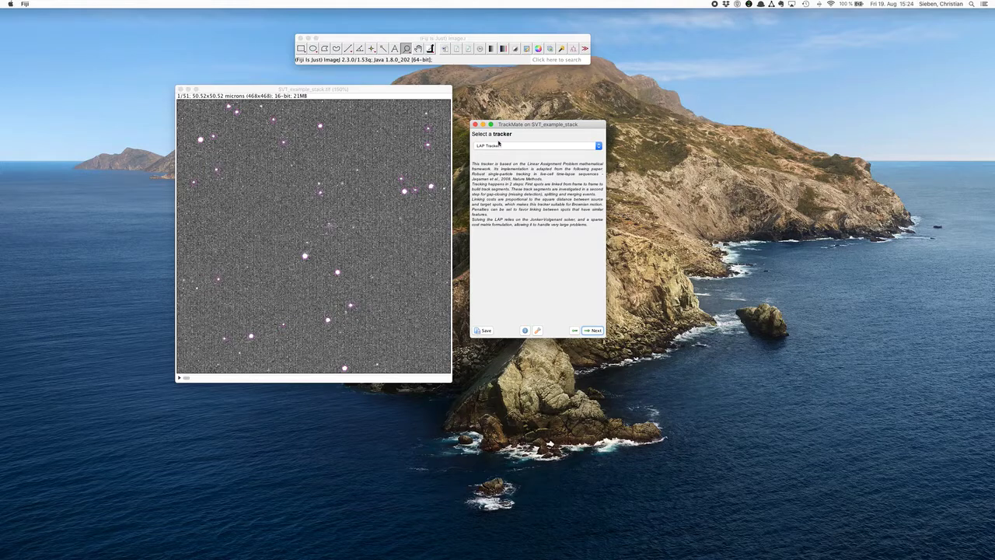
{"action": "left_click", "coordinate": [476, 147]}
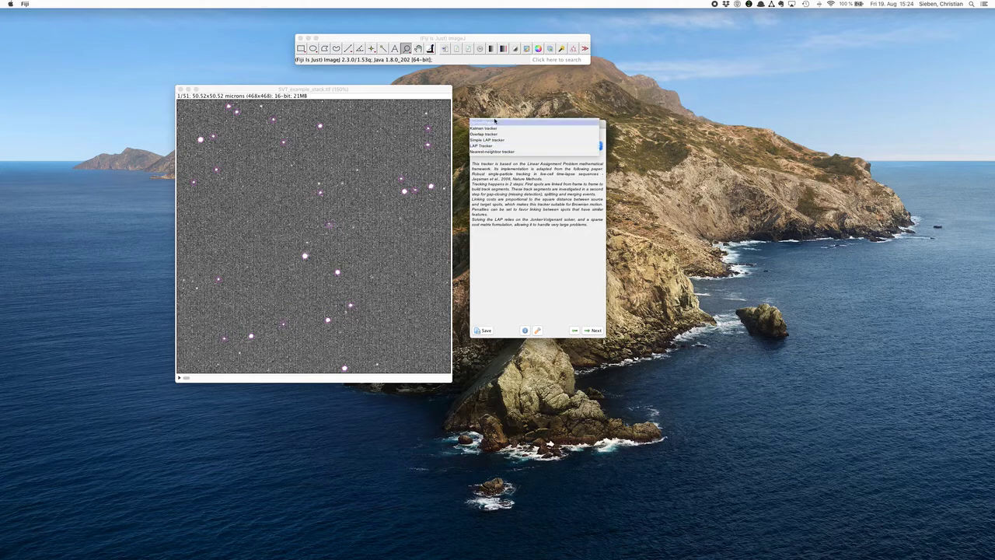
{"action": "left_click", "coordinate": [490, 146]}
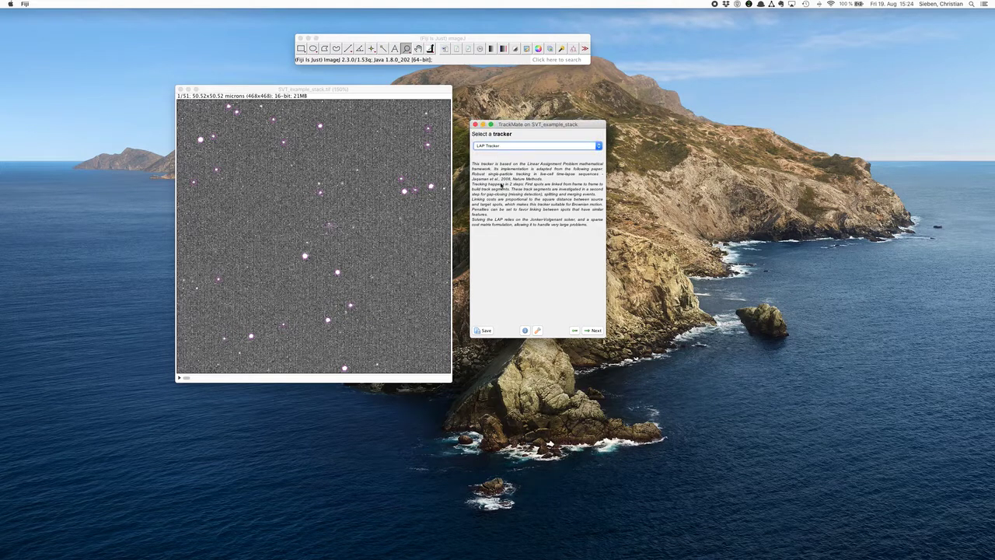
{"action": "left_click", "coordinate": [593, 330]}
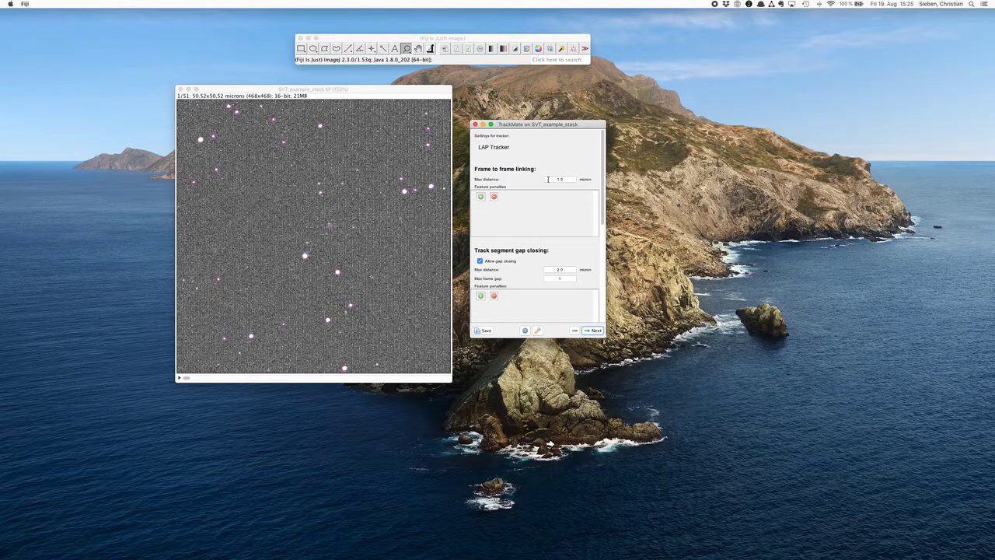
Run LAP tracking with 1.0 micron maximum linking distance, 2.0 micron gap-closing distance and a maximum frame gap of 1.
{"action": "double_click", "coordinate": [558, 178]}
{"action": "left_click", "coordinate": [589, 329]}
{"action": "left_click", "coordinate": [591, 330]}
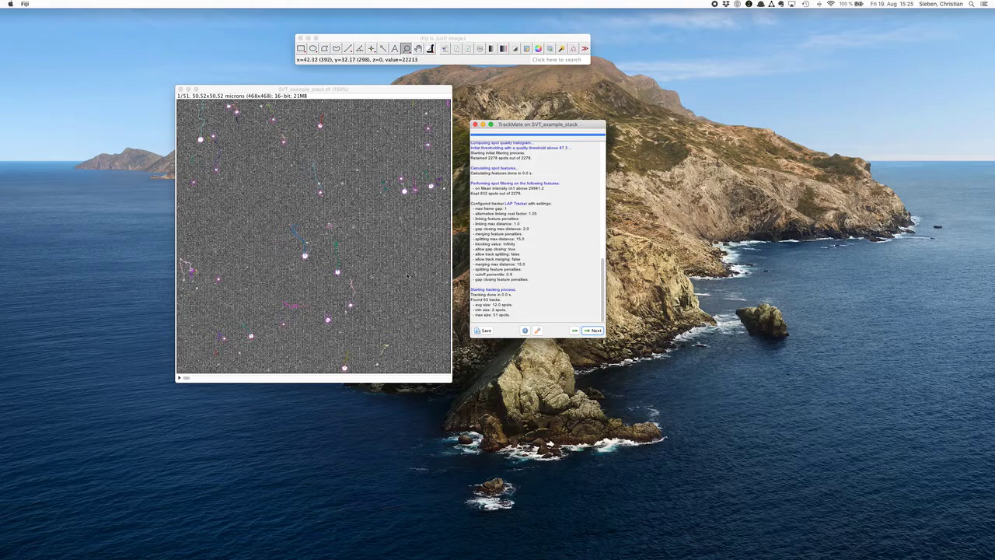
Proceed to the track filters and browse the available track features while keeping Track duration as the filter.
{"action": "left_click_drag", "start_coordinate": [184, 378], "coordinate": [170, 358]}
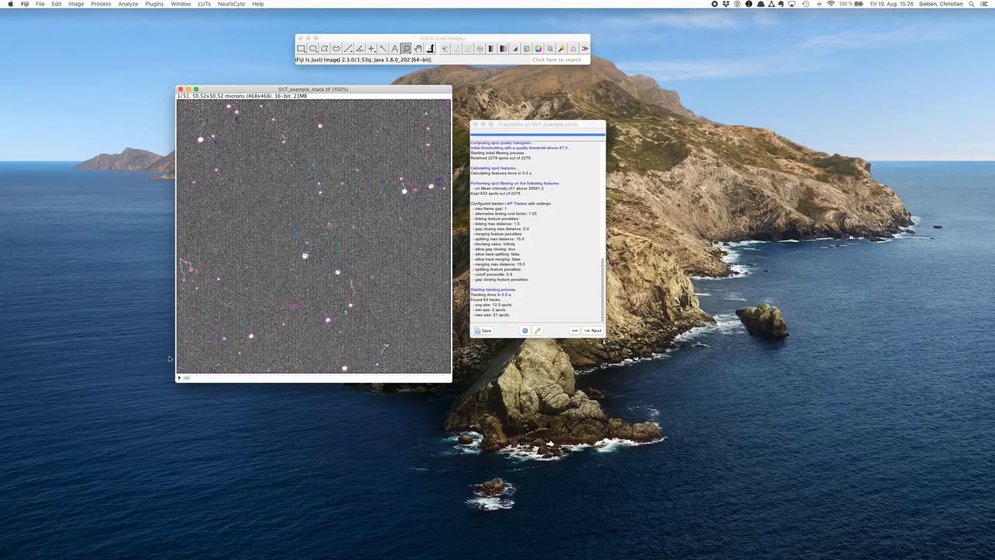
{"action": "left_click", "coordinate": [593, 330]}
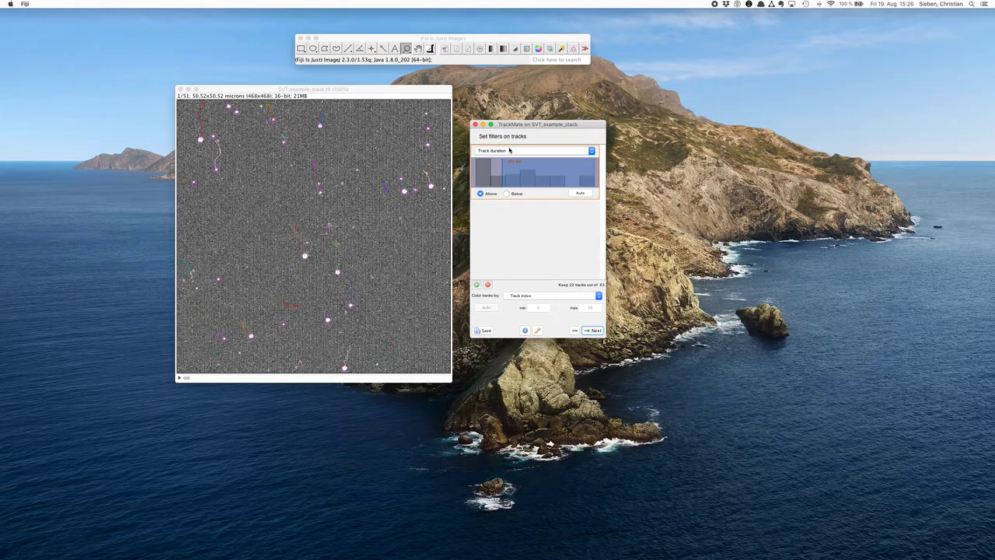
{"action": "left_click", "coordinate": [490, 149]}
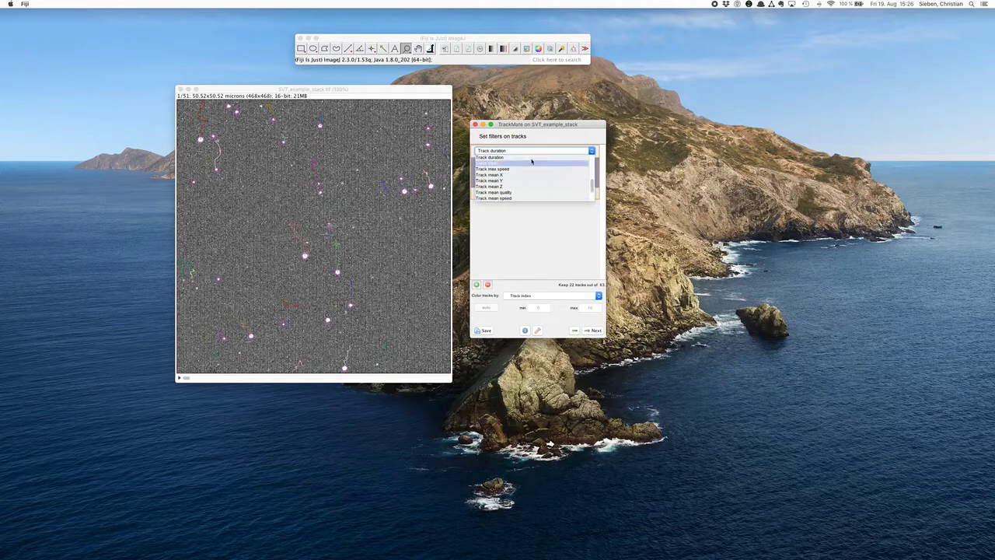
{"action": "scroll", "coordinate": [528, 177], "scroll_direction": "up", "scroll_amount": 3}
{"action": "scroll", "coordinate": [525, 183], "scroll_direction": "up", "scroll_amount": 3}
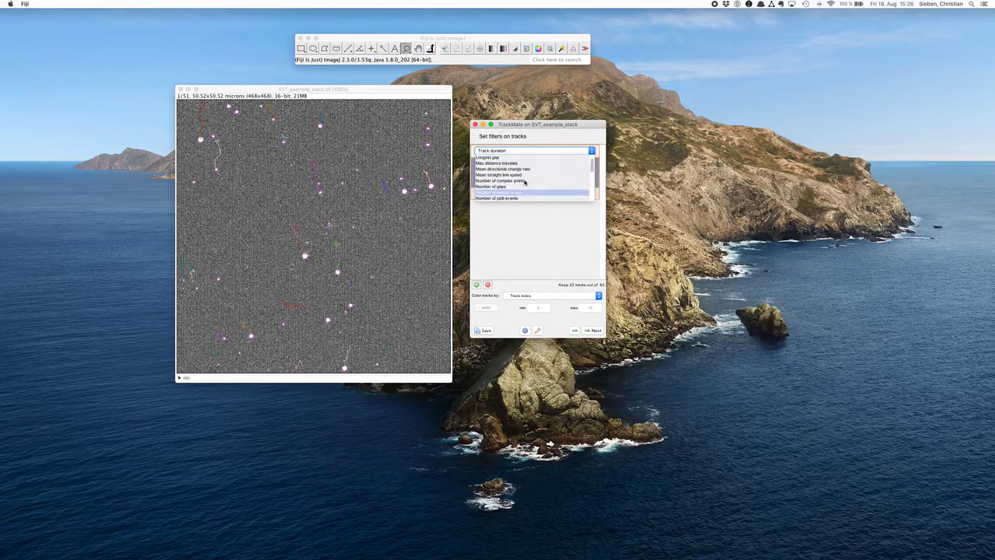
{"action": "scroll", "coordinate": [511, 180], "scroll_direction": "down", "scroll_amount": 1}
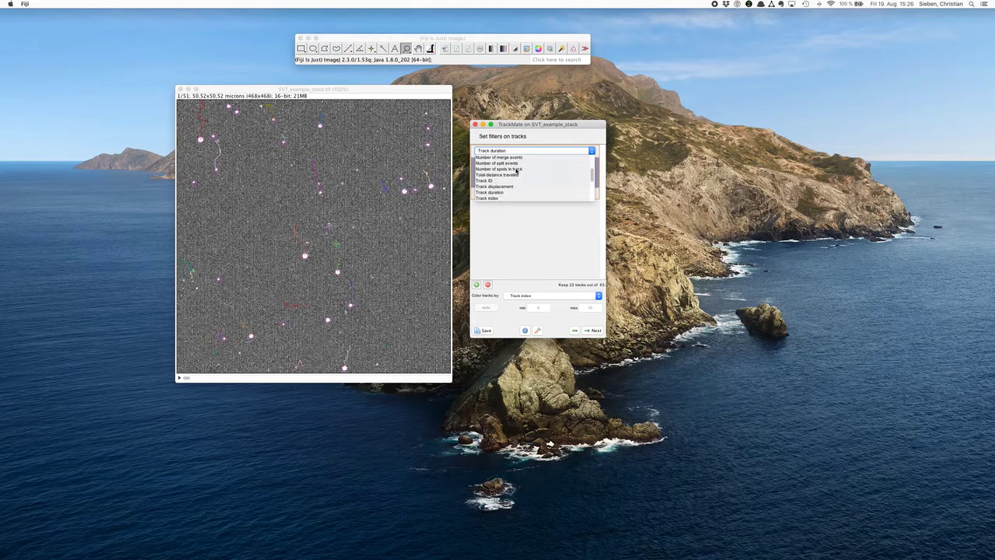
{"action": "left_click", "coordinate": [515, 236]}
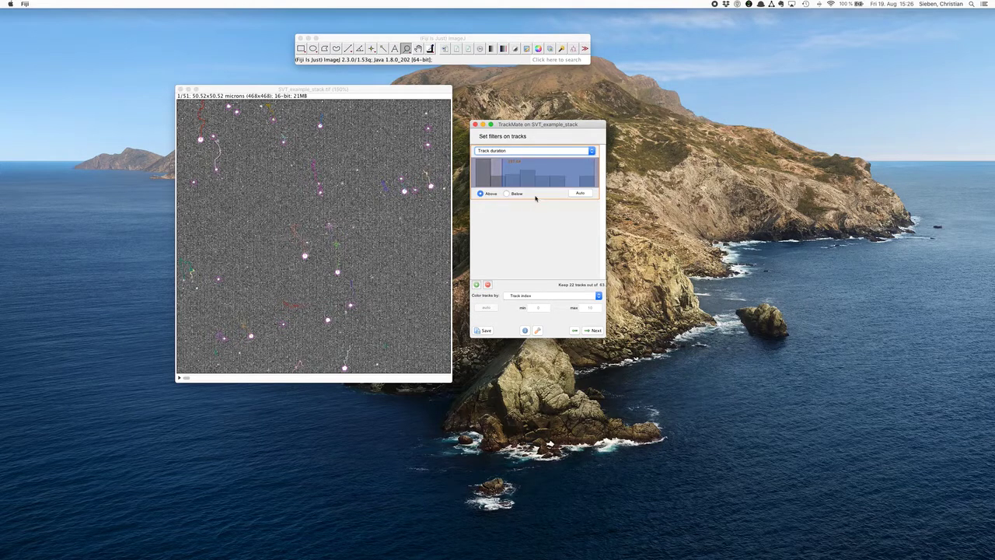
Apply the automatic threshold to the Track duration filter, keep tracks above it, and continue to the display options.
{"action": "mouse_move", "coordinate": [503, 180]}
{"action": "left_mouse_down"}
{"action": "mouse_move", "coordinate": [495, 177]}
{"action": "mouse_move", "coordinate": [517, 178]}
{"action": "mouse_move", "coordinate": [503, 177]}
{"action": "left_mouse_up"}
{"action": "left_click", "coordinate": [581, 192]}
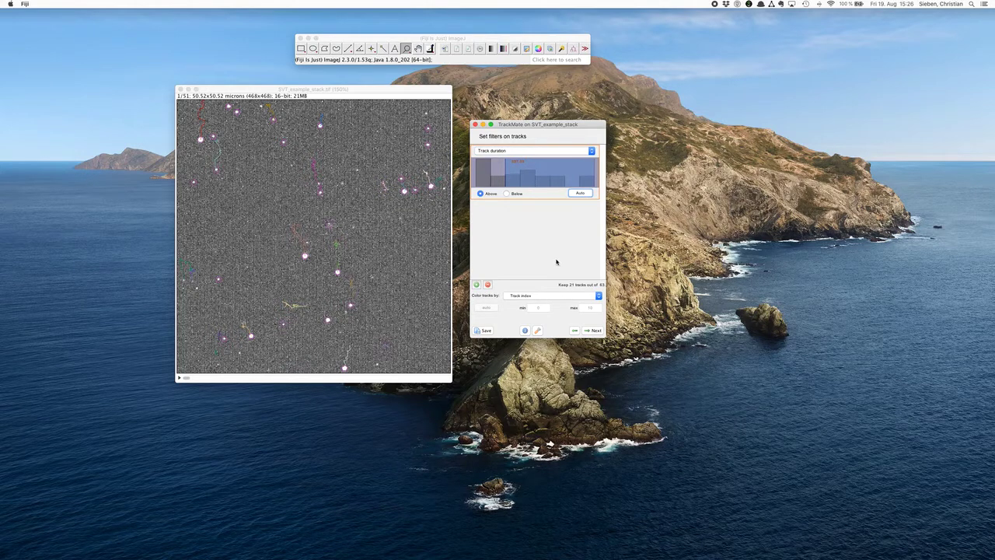
{"action": "left_click", "coordinate": [588, 329]}
{"action": "left_click", "coordinate": [593, 330]}
{"action": "left_click_drag", "start_coordinate": [536, 124], "coordinate": [537, 117]}
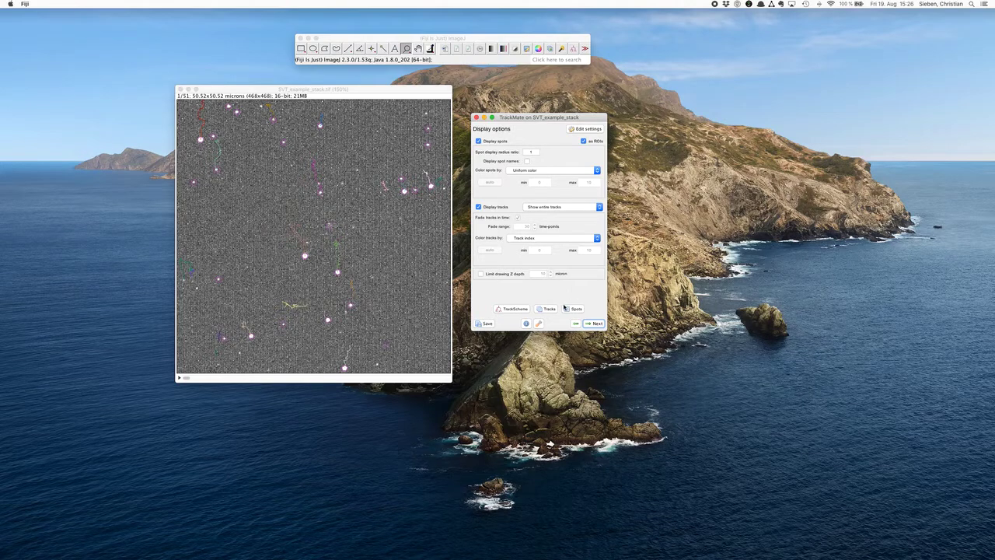
Continue to feature plotting, plot Mean intensity ch1 against T for all spots, and close the plot.
{"action": "left_click", "coordinate": [595, 323]}
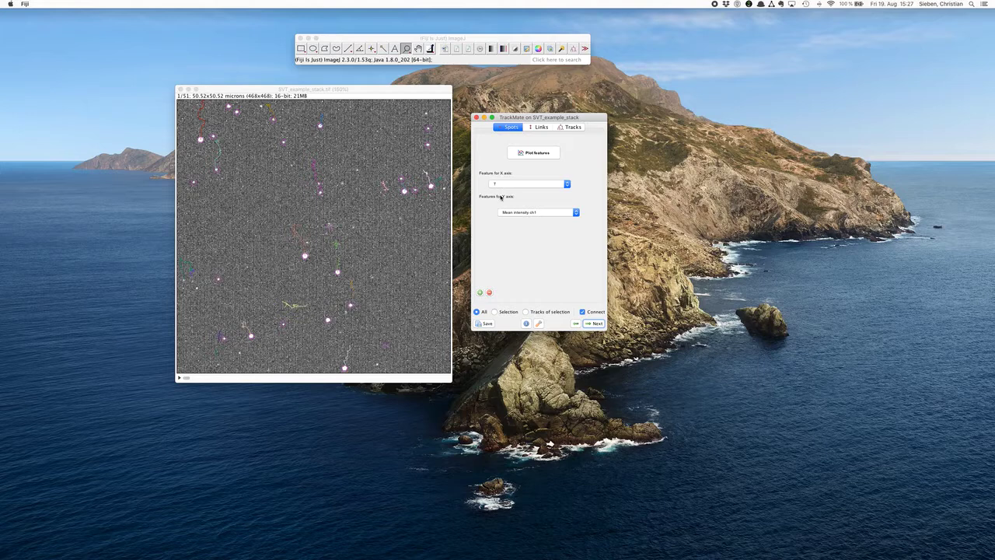
{"action": "left_click", "coordinate": [537, 154]}
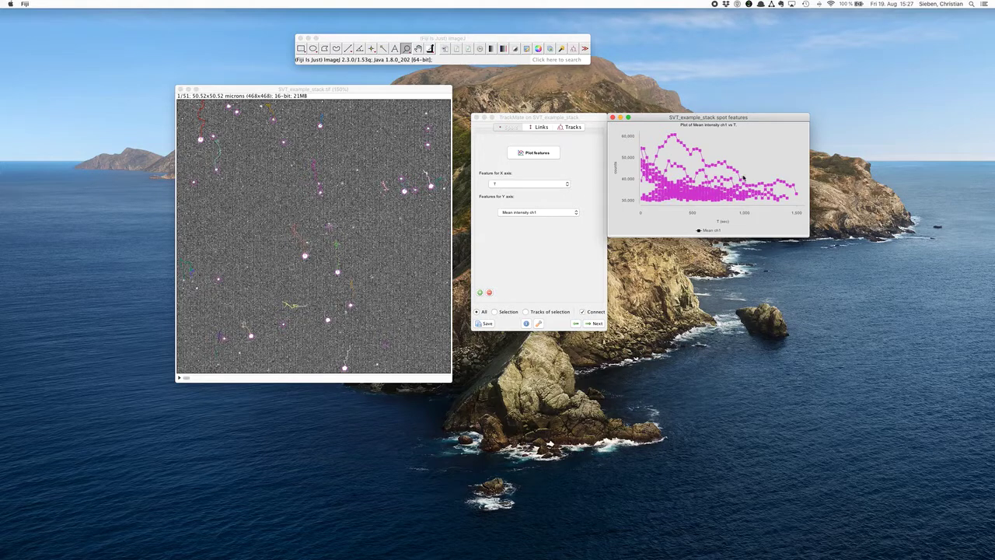
{"action": "left_click", "coordinate": [611, 117]}
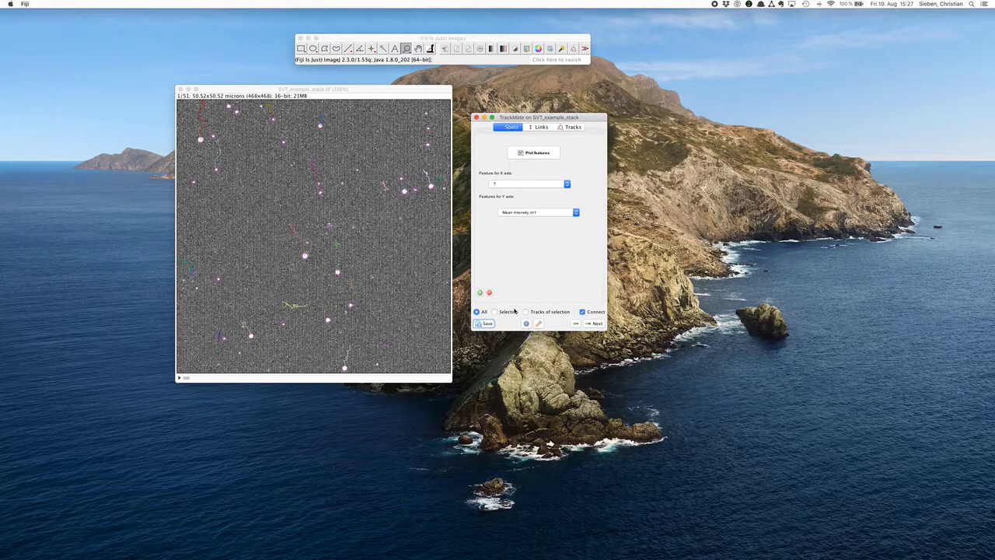
Continue to the TrackMate actions and choose Export tracks to XML file.
{"action": "left_click", "coordinate": [595, 325]}
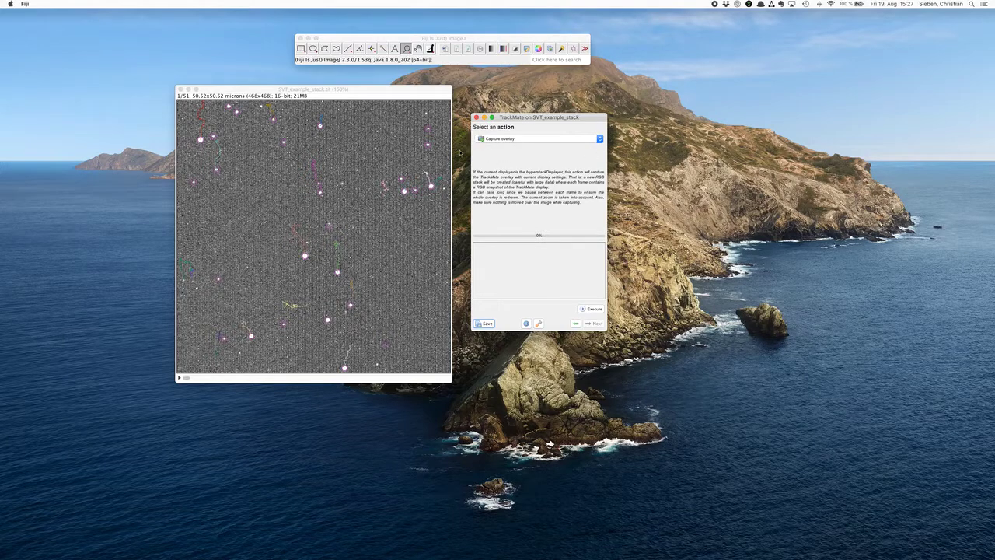
{"action": "left_click", "coordinate": [499, 139]}
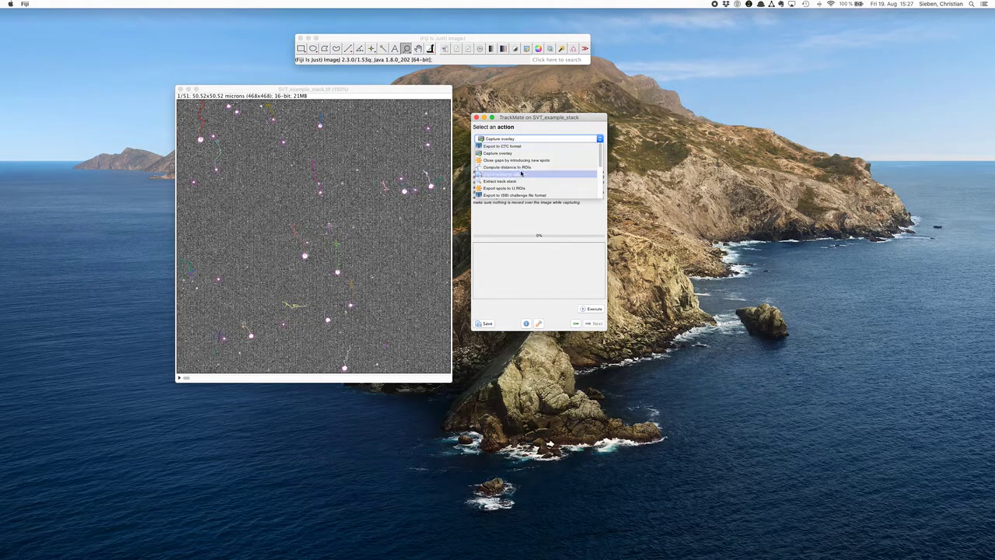
{"action": "scroll", "coordinate": [529, 175], "scroll_direction": "down", "scroll_amount": 6}
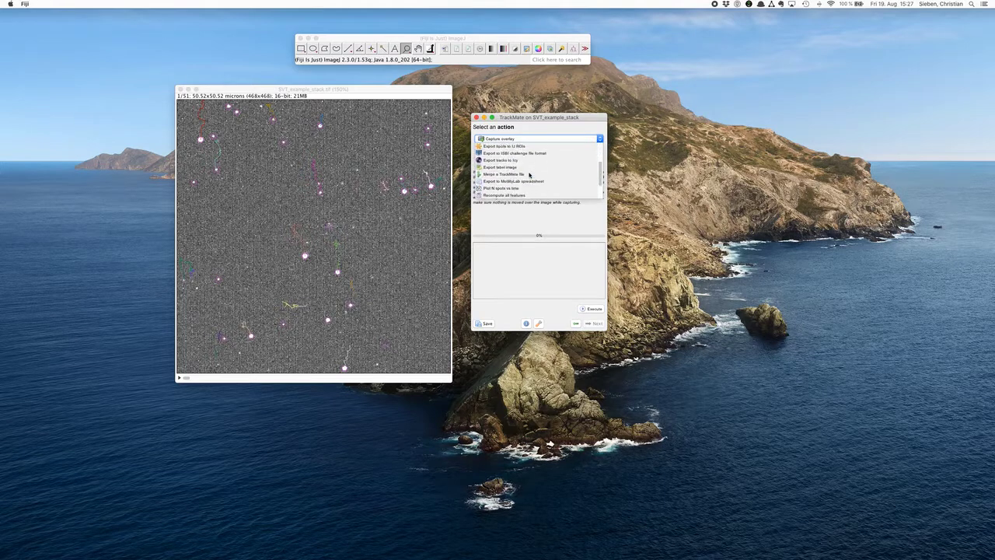
{"action": "scroll", "coordinate": [530, 175], "scroll_direction": "up", "scroll_amount": 3}
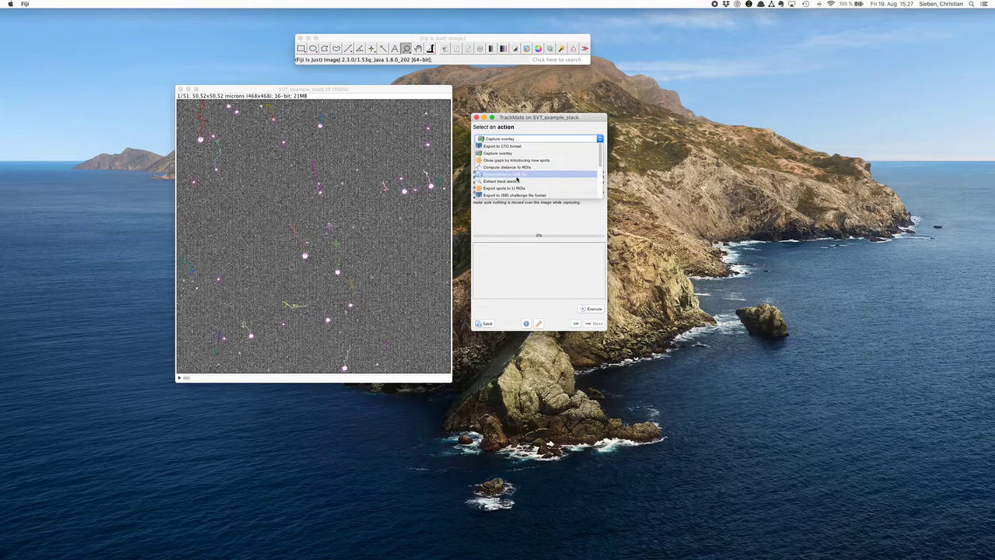
{"action": "left_click", "coordinate": [518, 174]}
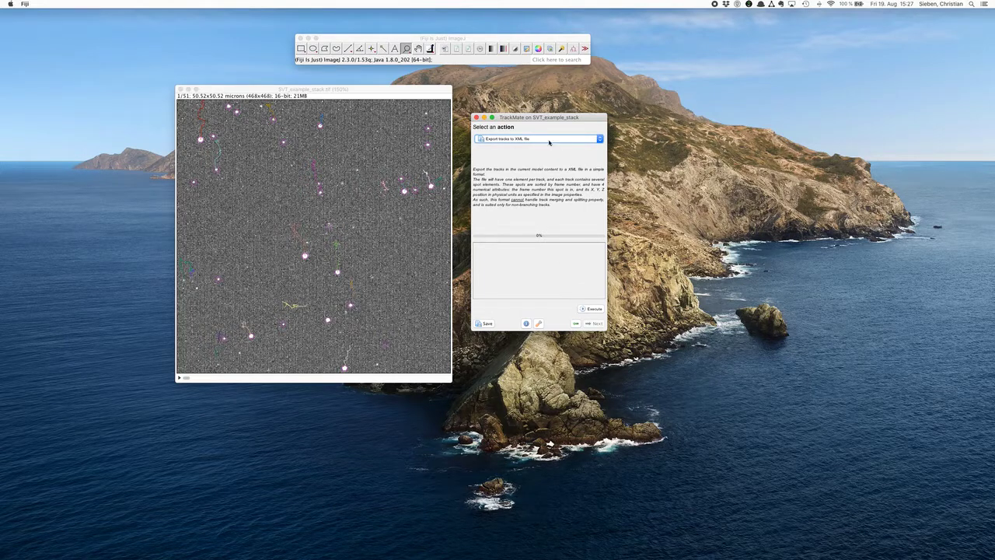
Execute the export and save the tracks as SVT_example_stack_Tracks.xml in the Trackmate folder.
{"action": "left_click_drag", "start_coordinate": [534, 119], "coordinate": [532, 114]}
{"action": "left_click", "coordinate": [588, 304]}
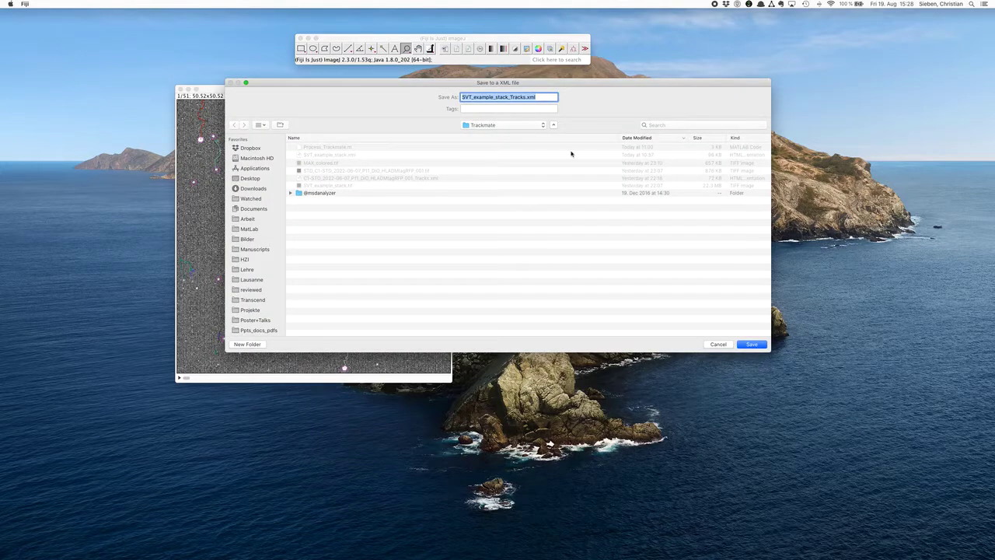
{"action": "left_click", "coordinate": [749, 344]}
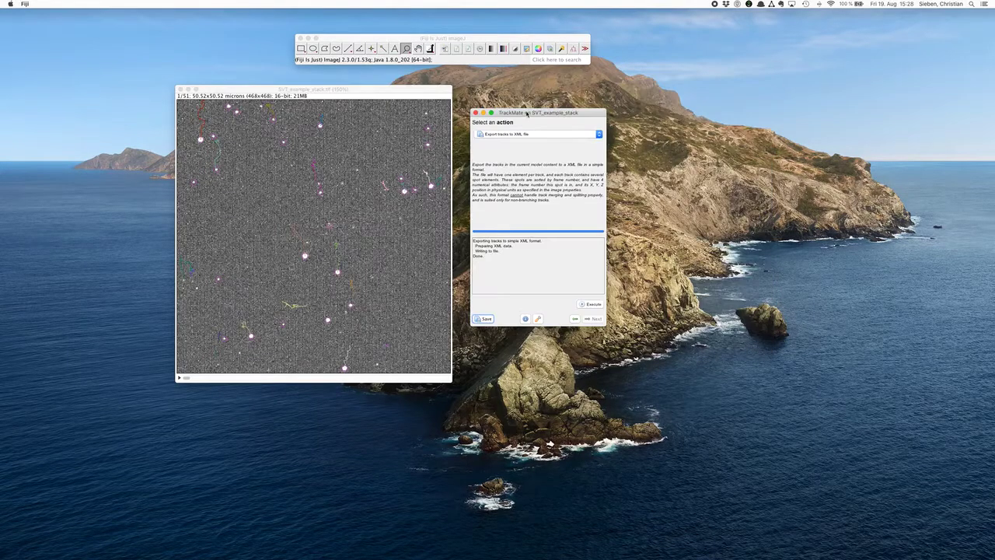
{"action": "left_click_drag", "start_coordinate": [526, 113], "coordinate": [541, 114]}
{"action": "left_click_drag", "start_coordinate": [431, 91], "coordinate": [442, 90]}
{"action": "left_click_drag", "start_coordinate": [541, 114], "coordinate": [537, 120]}
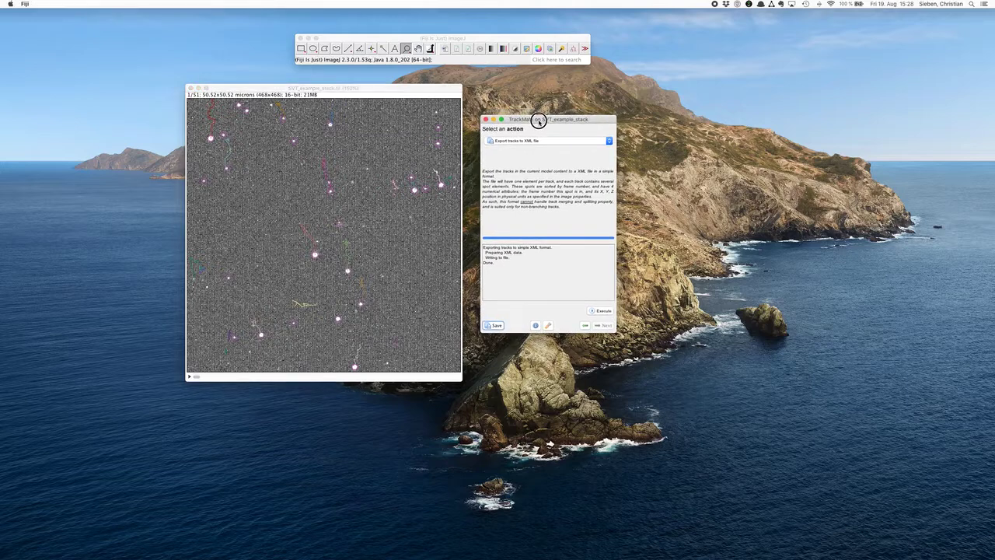